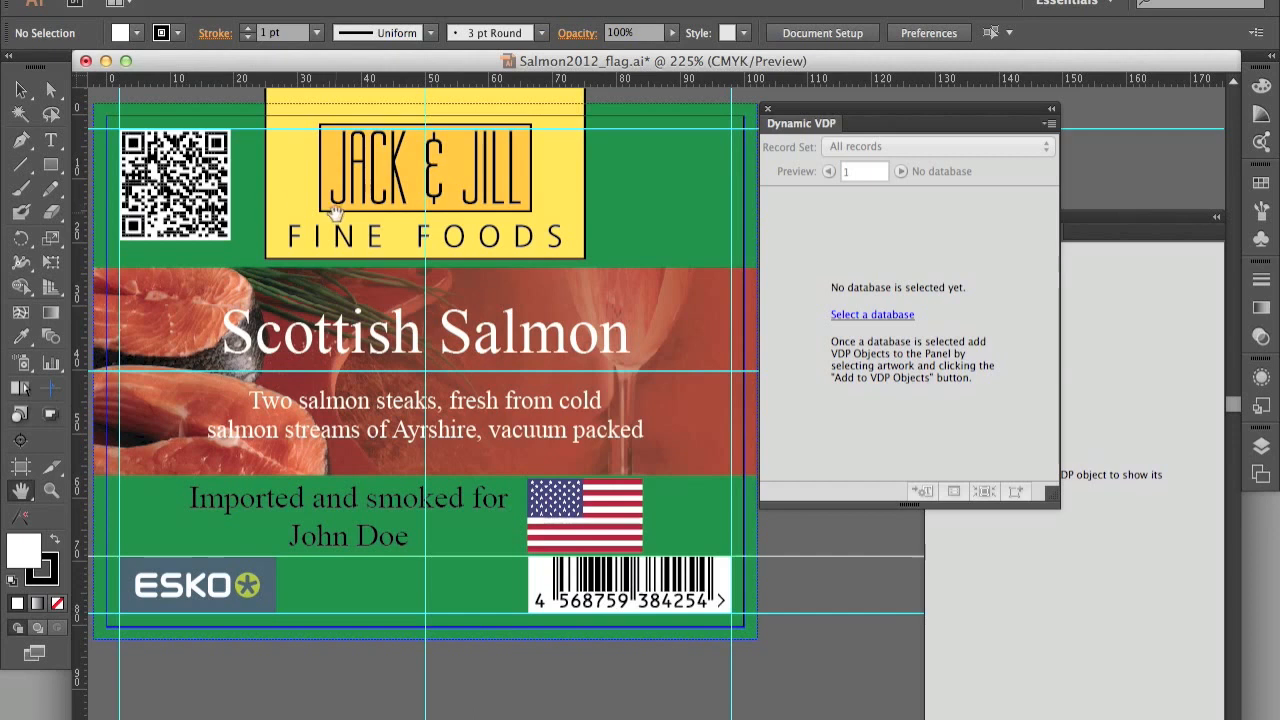
Step: Load Salmon2012_flag_ExampleDatabase_30.csv as the variable data database, with UTF-8 encoding and automatic field separator
click(864, 316)
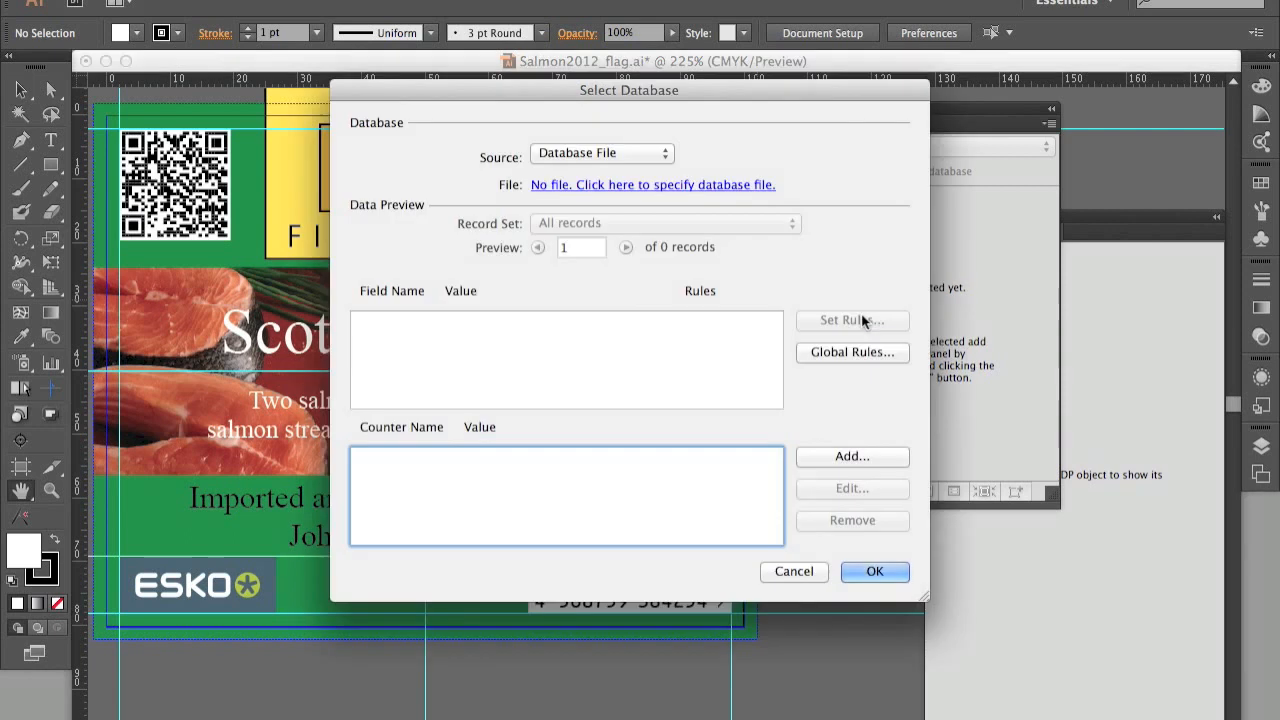
click(712, 185)
click(777, 265)
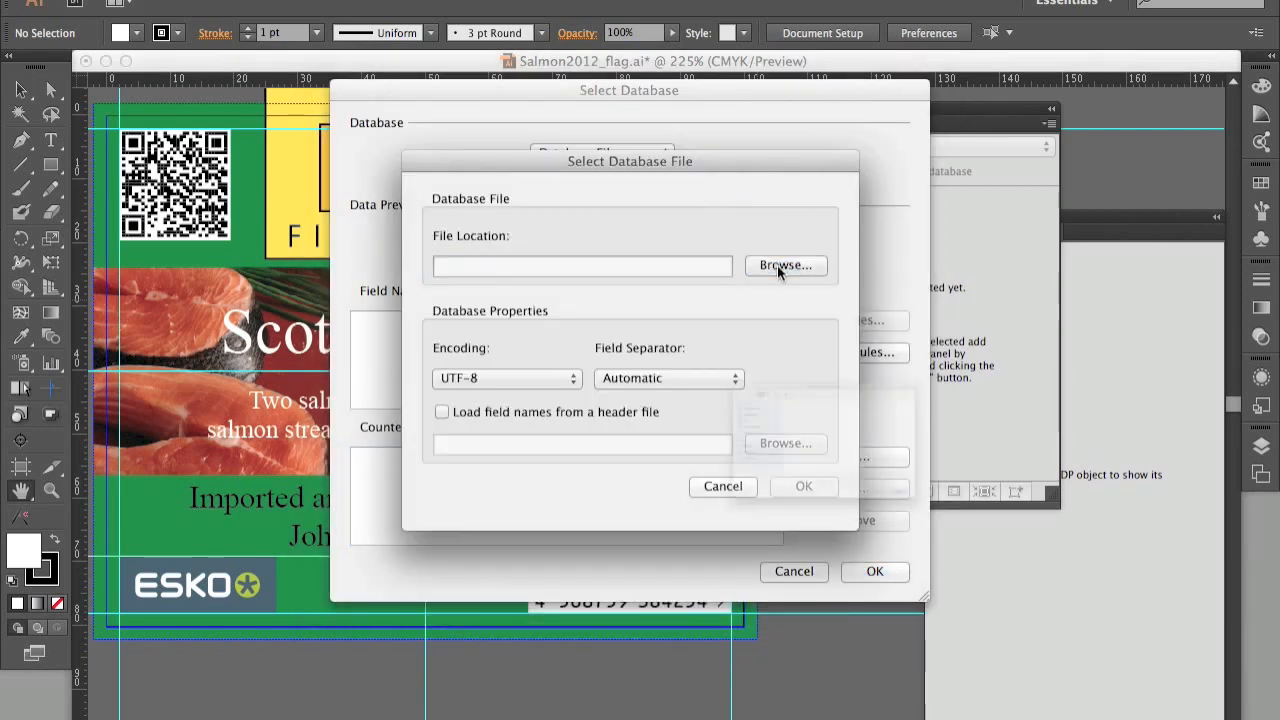
double_click(810, 310)
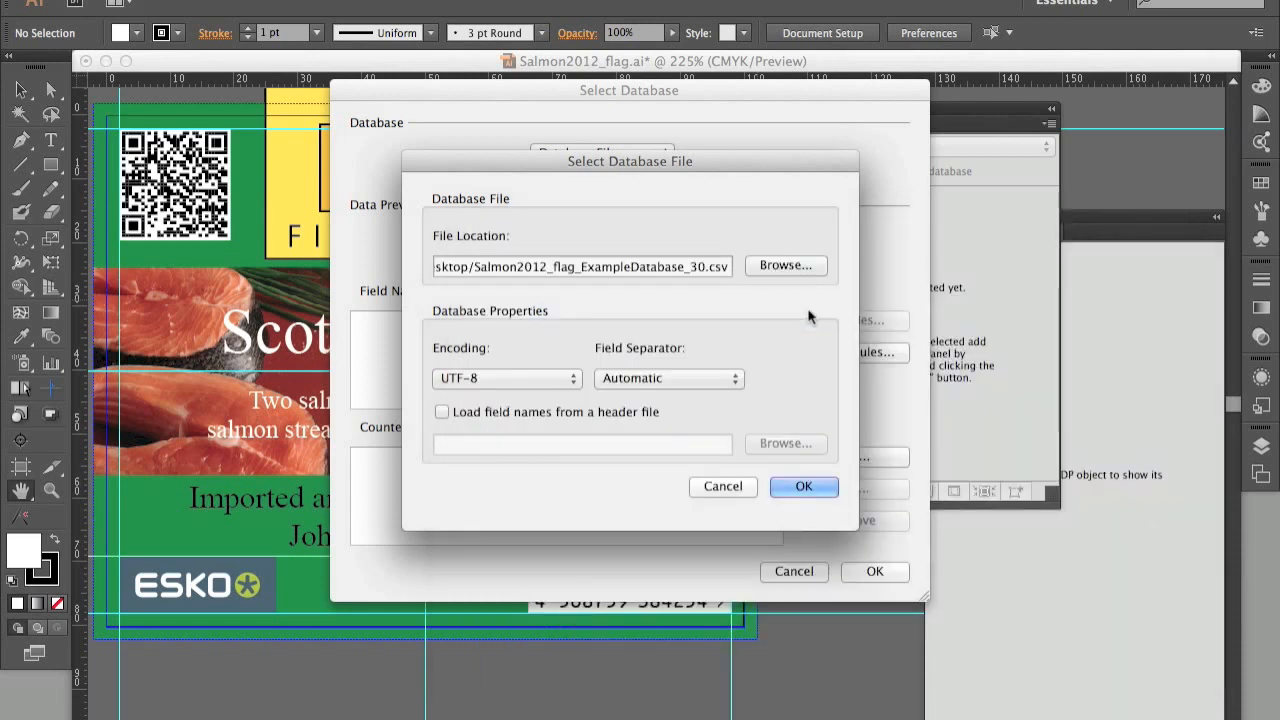
click(802, 487)
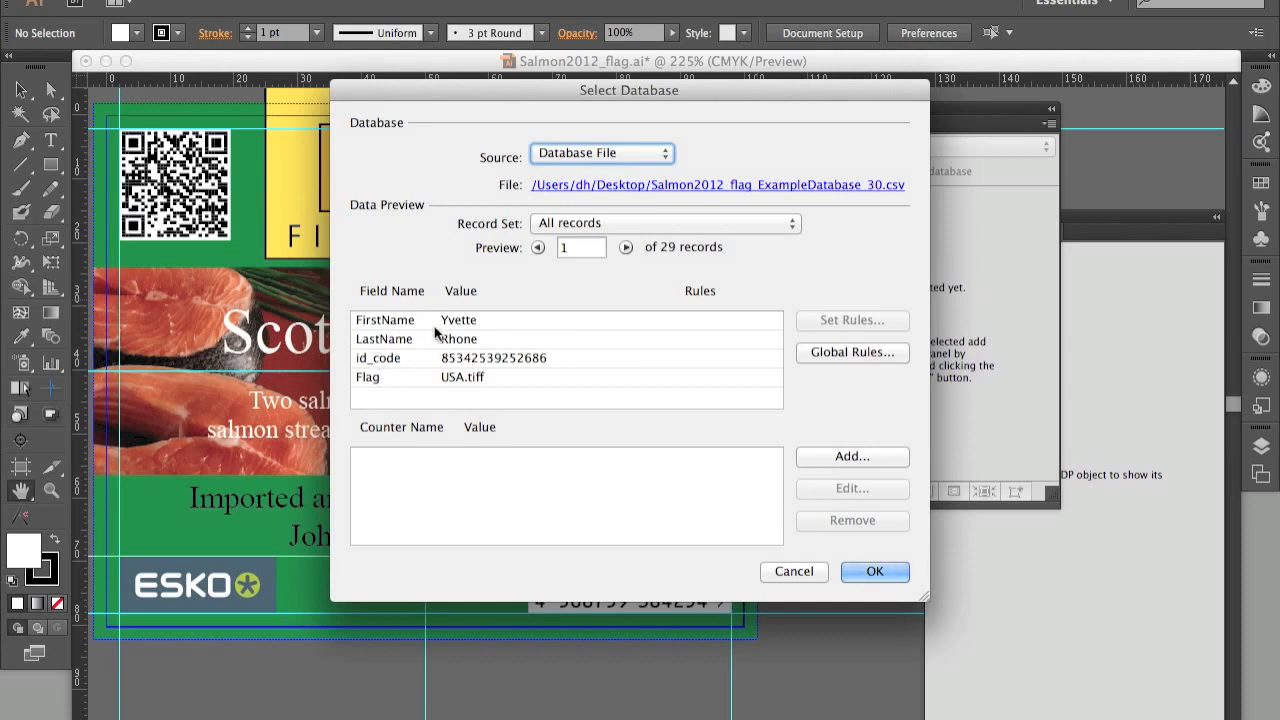
click(866, 571)
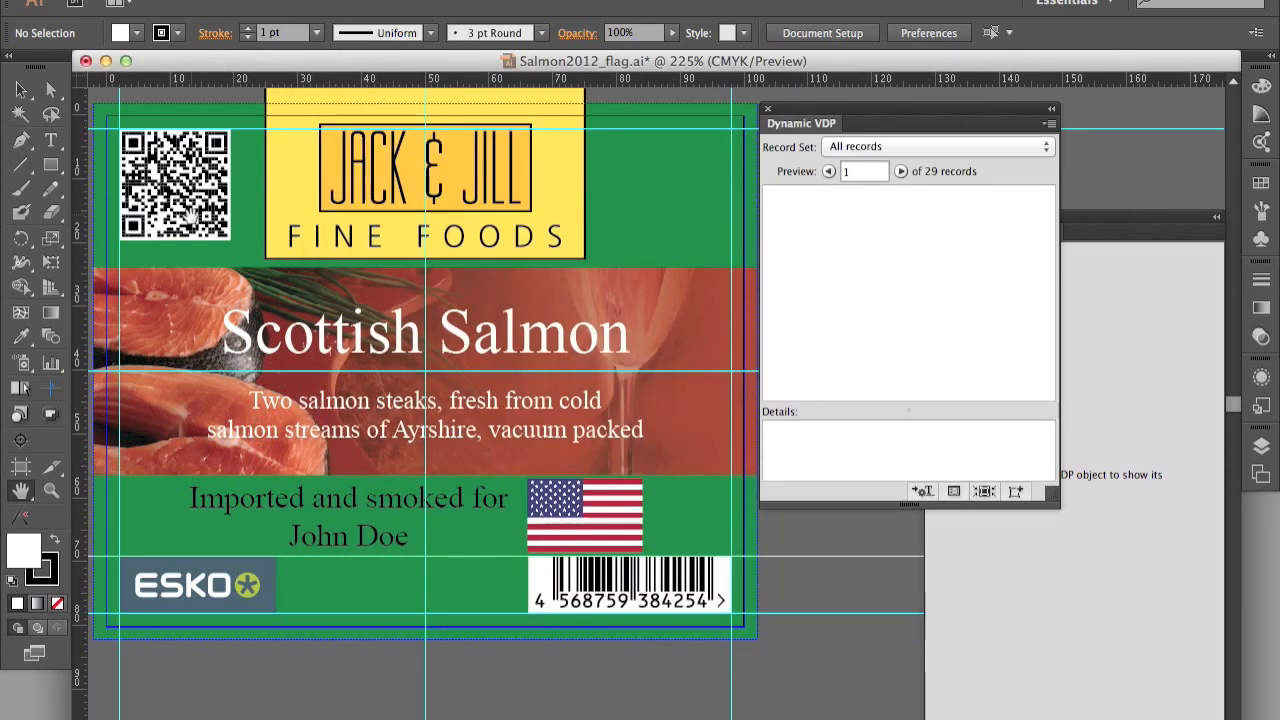
Step: Add the QR code on the label to the VDP objects
click(20, 91)
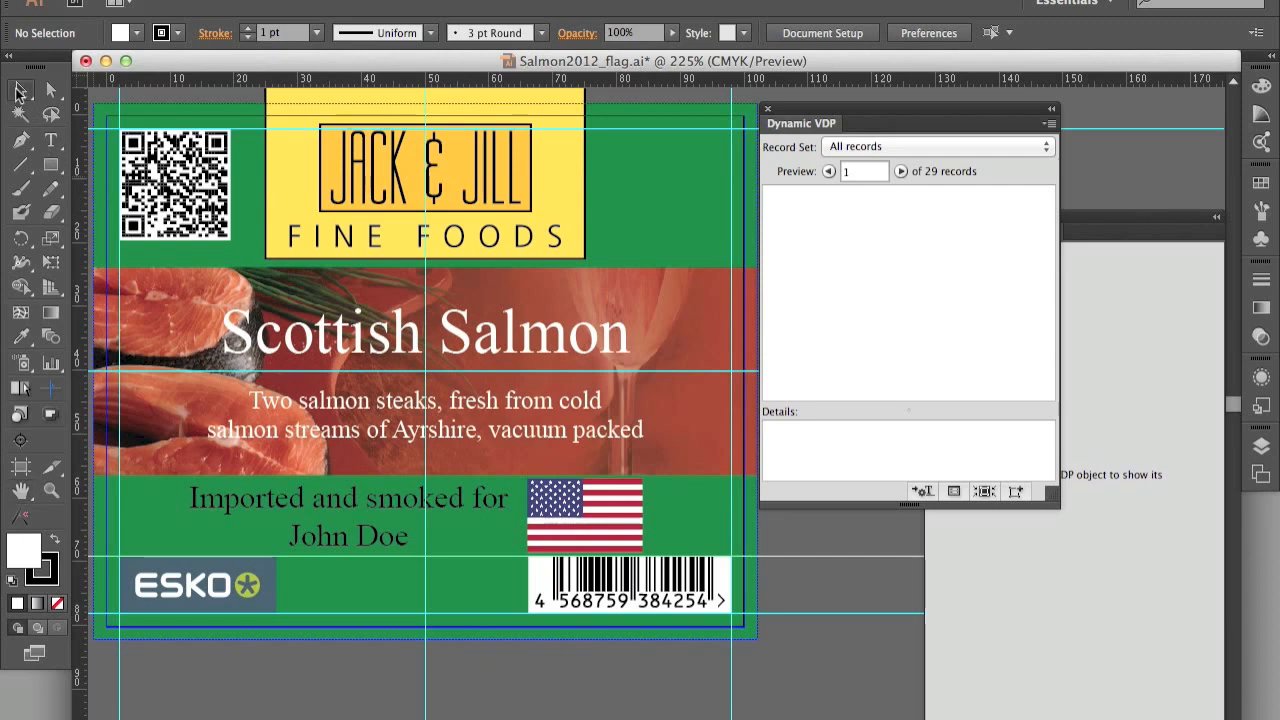
click(175, 185)
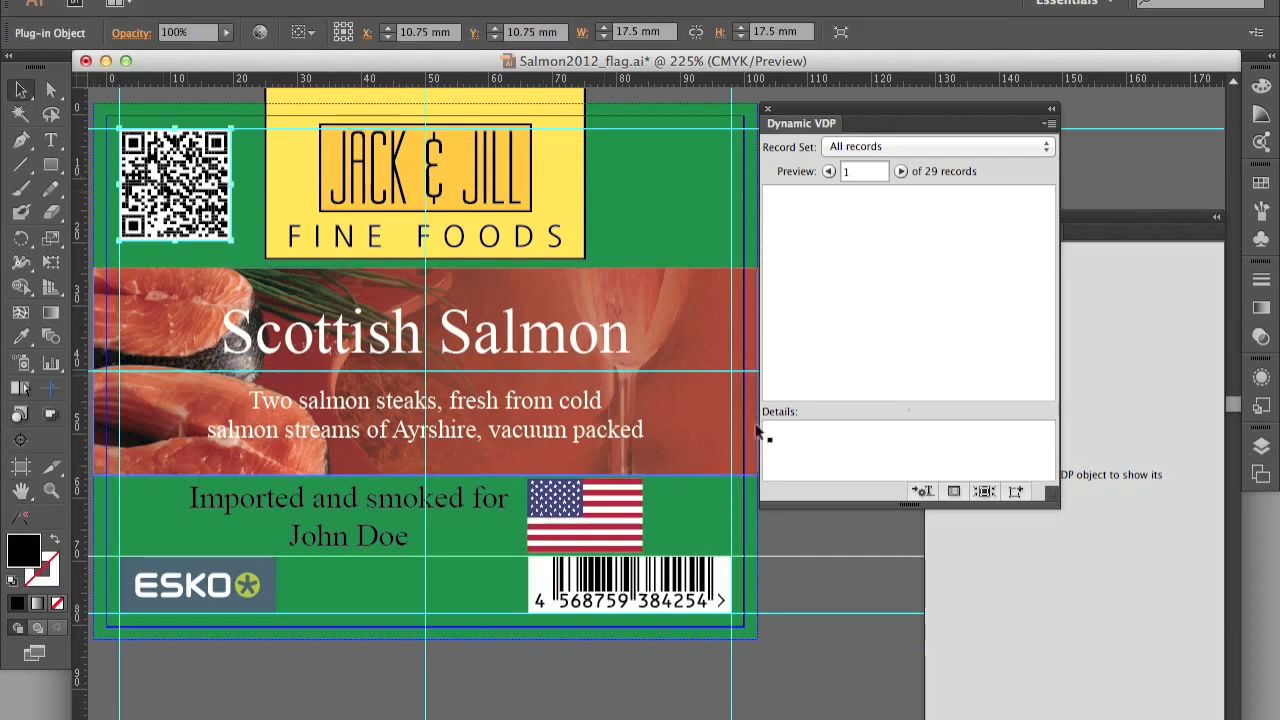
click(1013, 491)
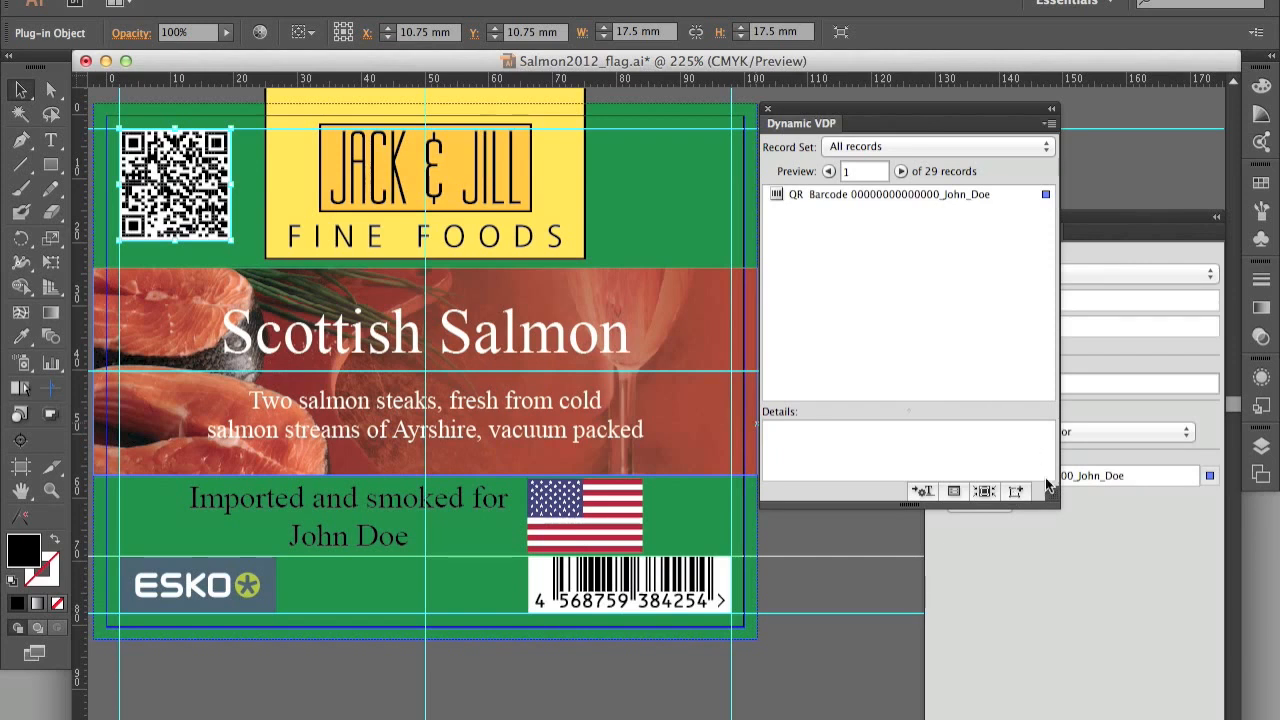
Step: Replace the QR barcode's entire code with the id_code database field
click(1097, 573)
drag(986, 476, 1137, 475)
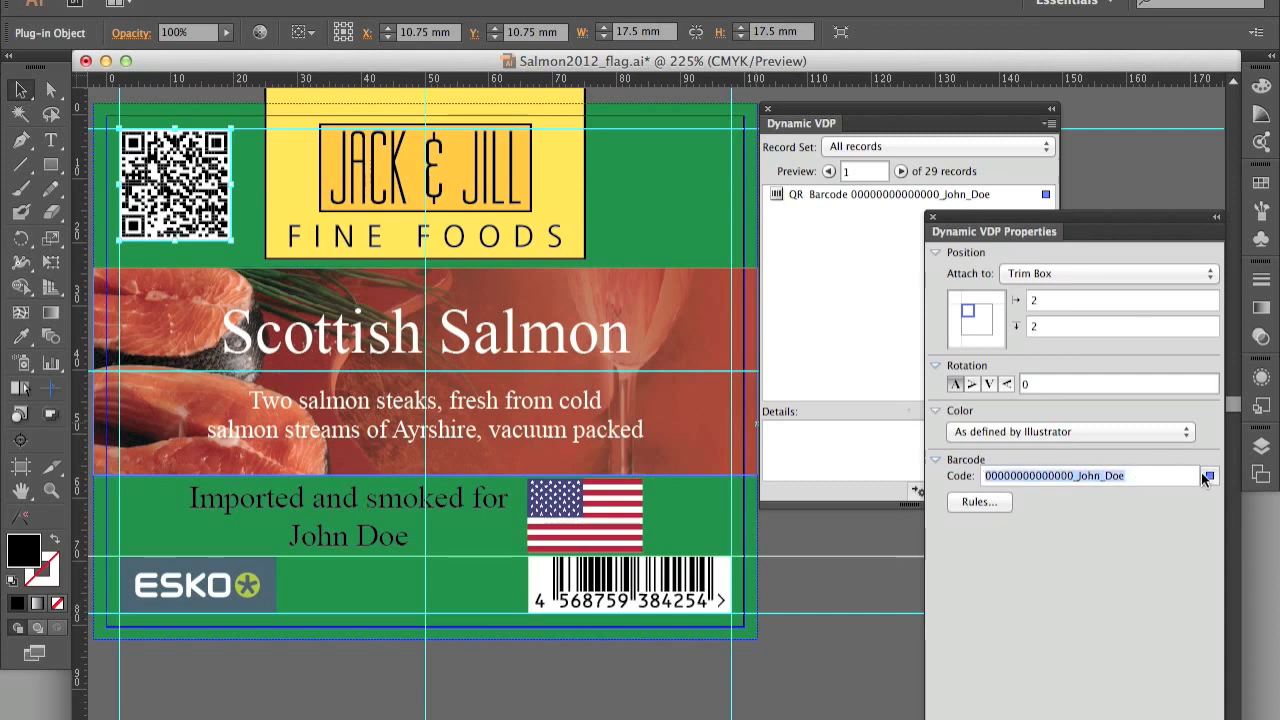
click(1208, 476)
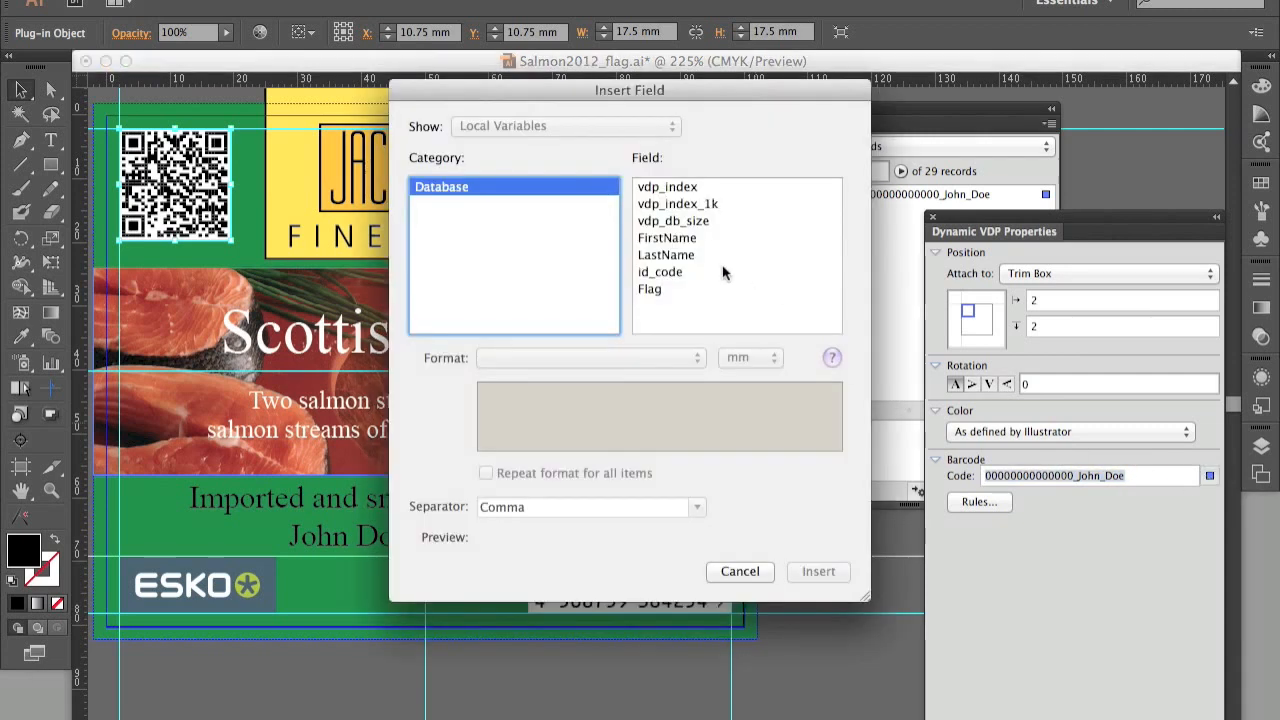
click(689, 276)
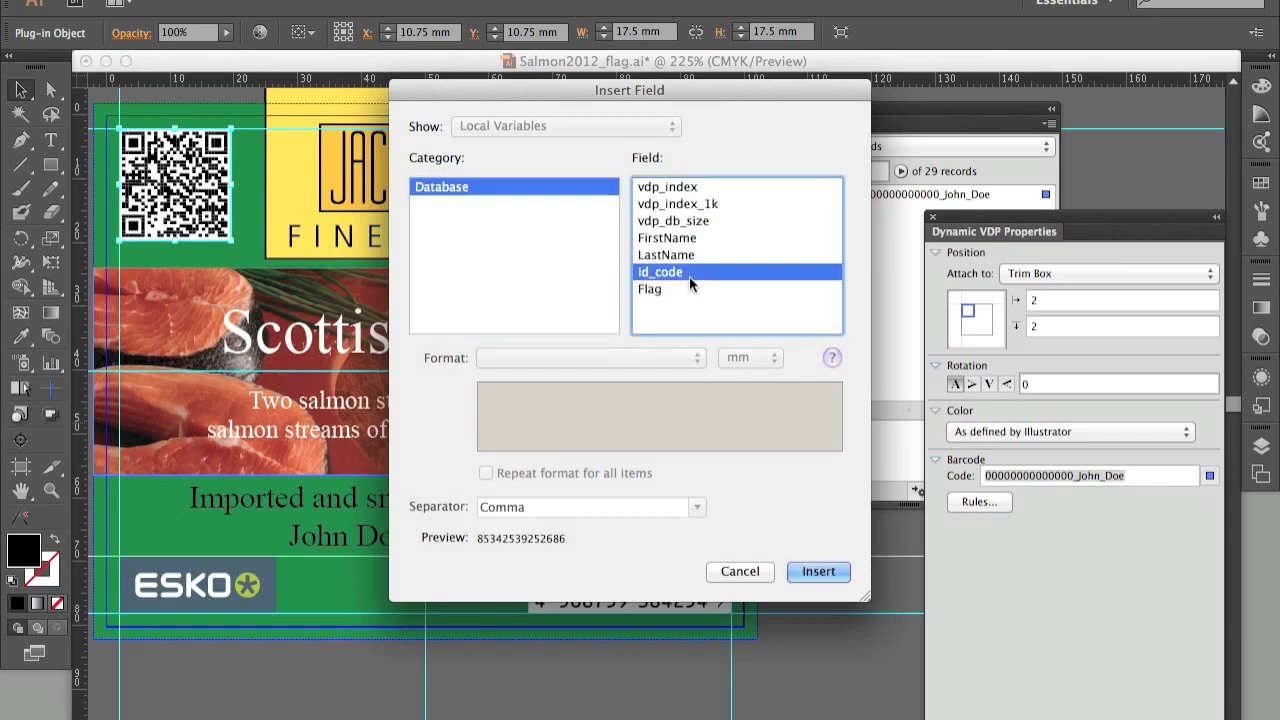
click(817, 572)
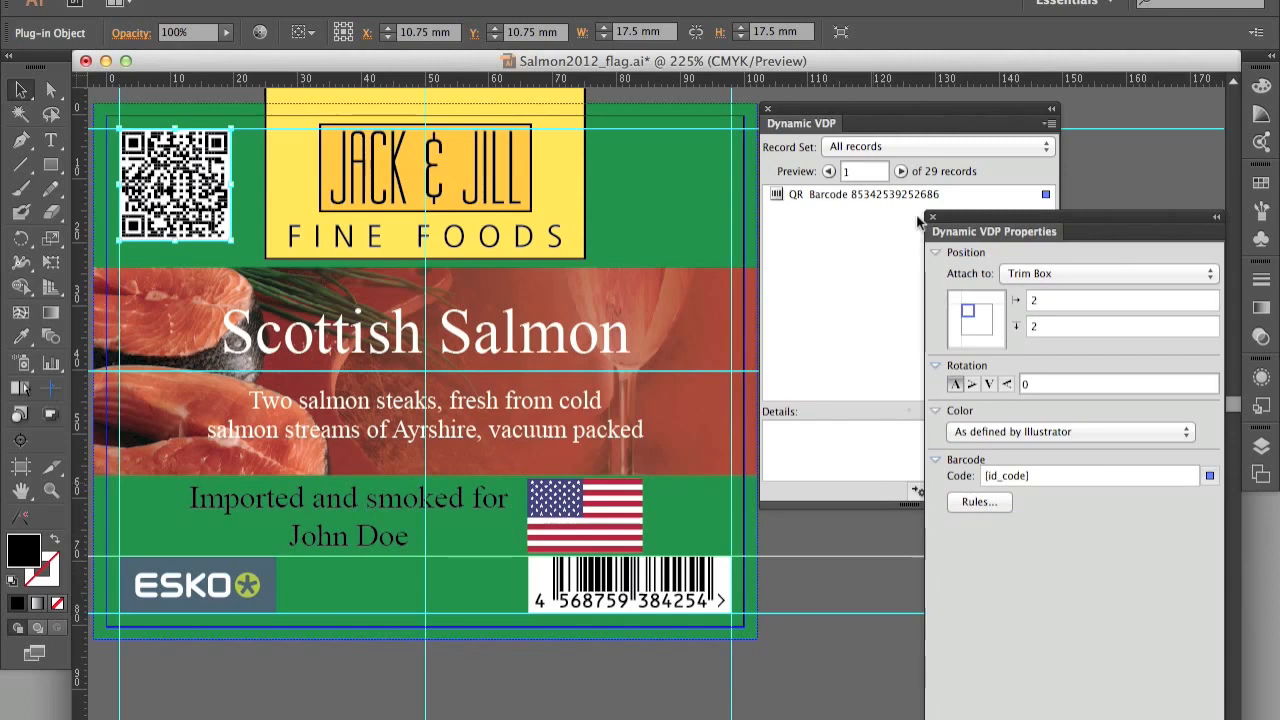
Step: Preview the QR code with database records 2 through 4
click(902, 172)
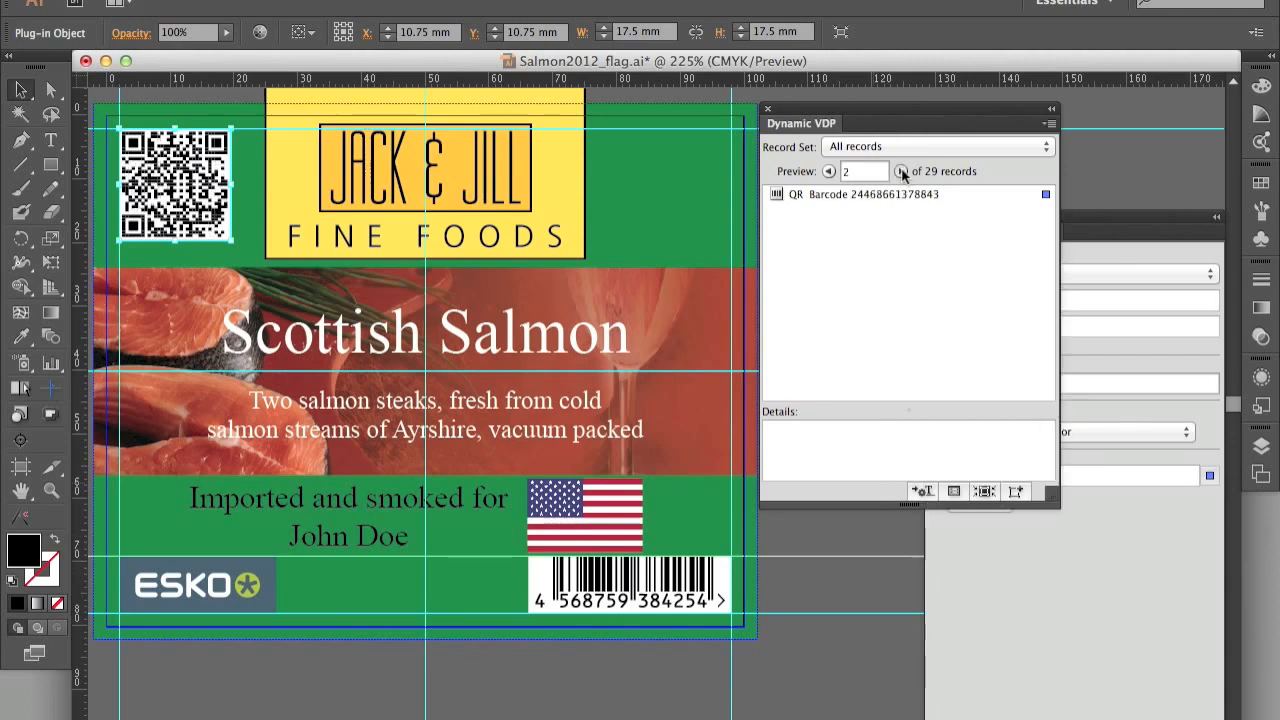
click(902, 172)
click(902, 172)
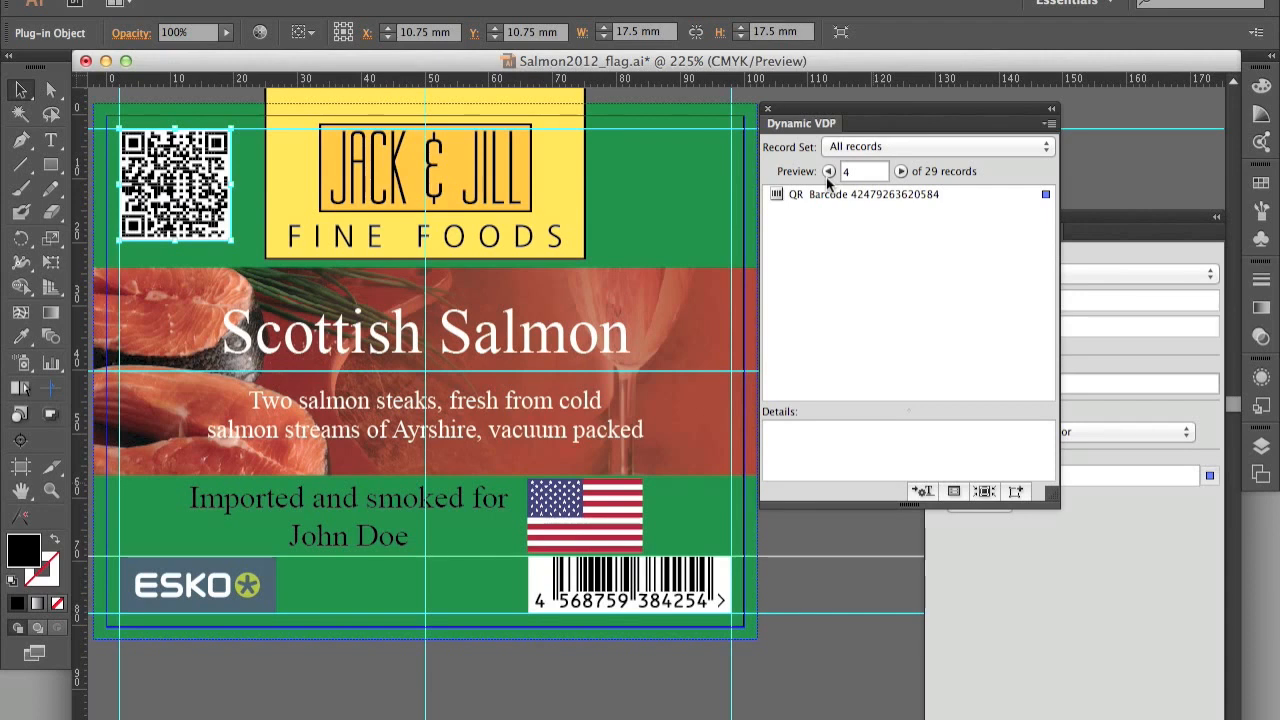
Step: Convert the "Imported and smoked for" text to a VDP text object and replace its first name with the FirstName field
click(362, 539)
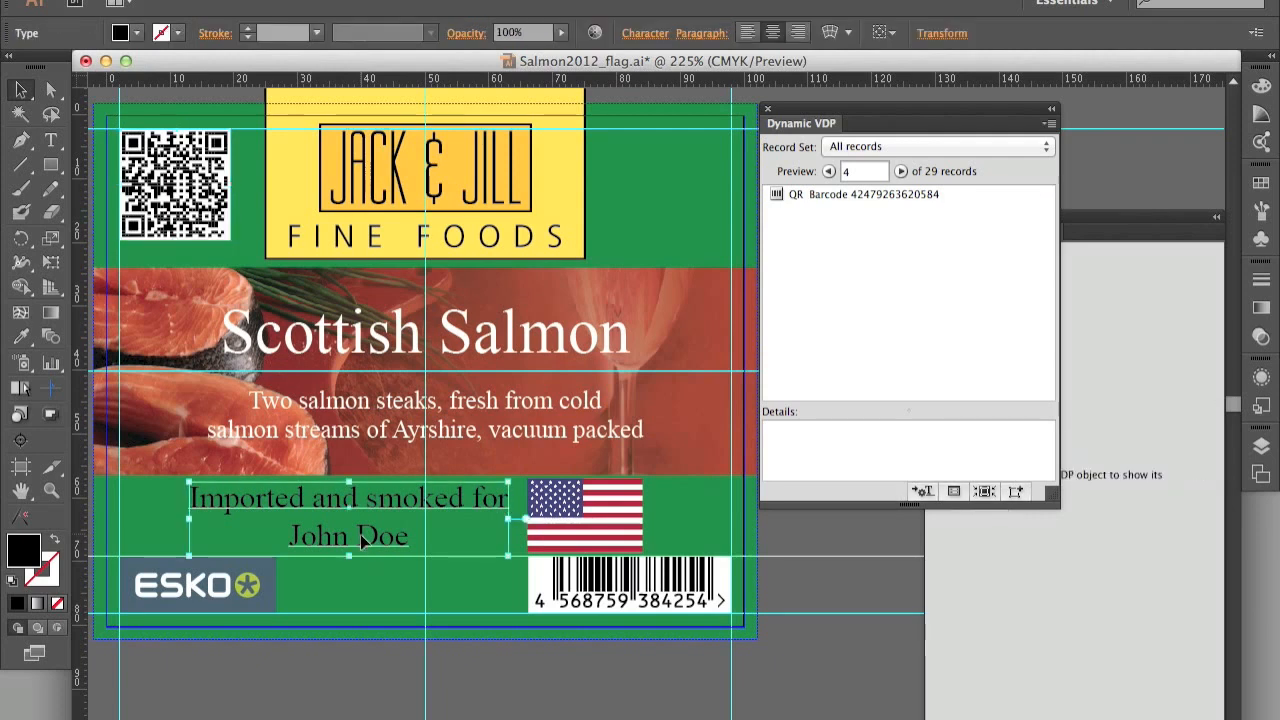
click(922, 491)
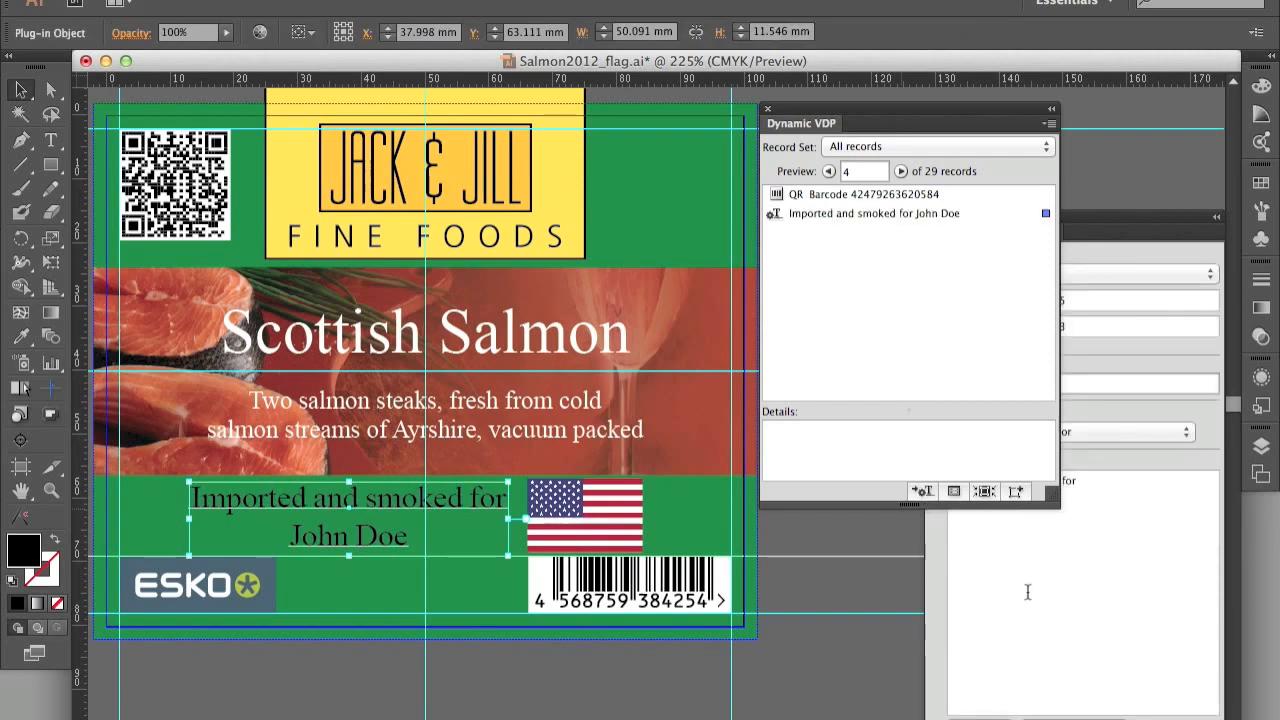
double_click(968, 494)
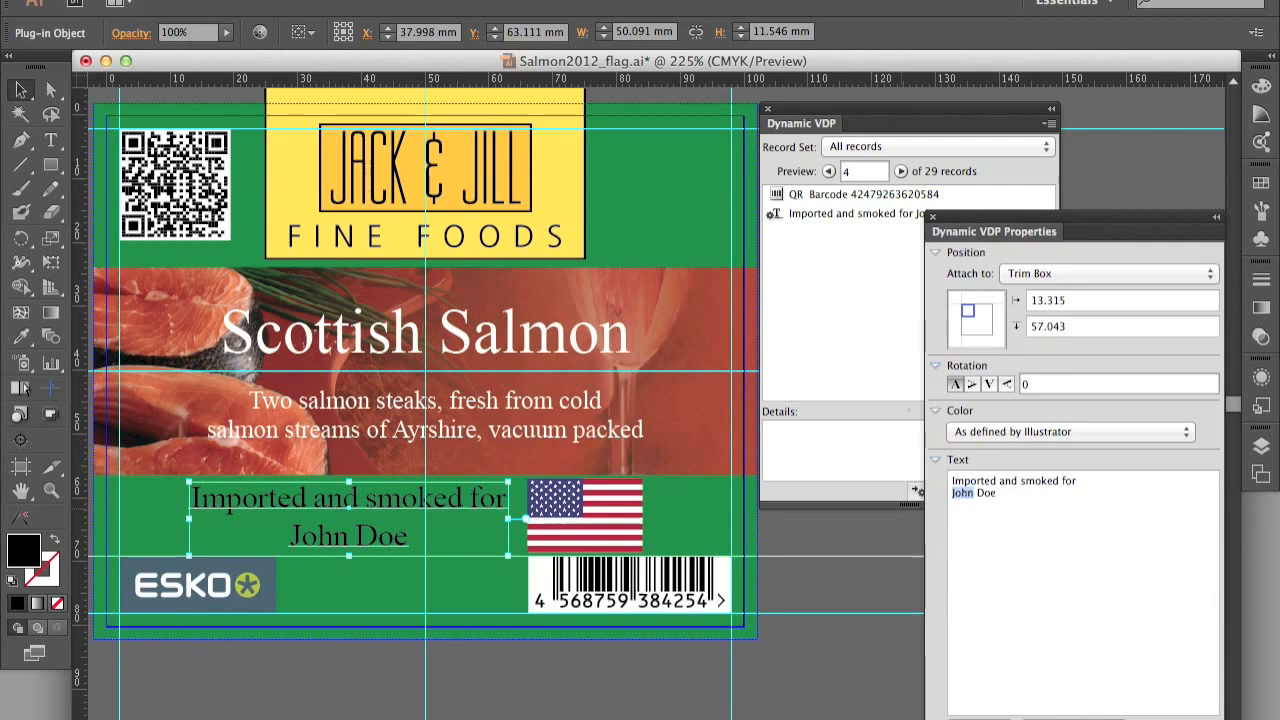
click(1100, 716)
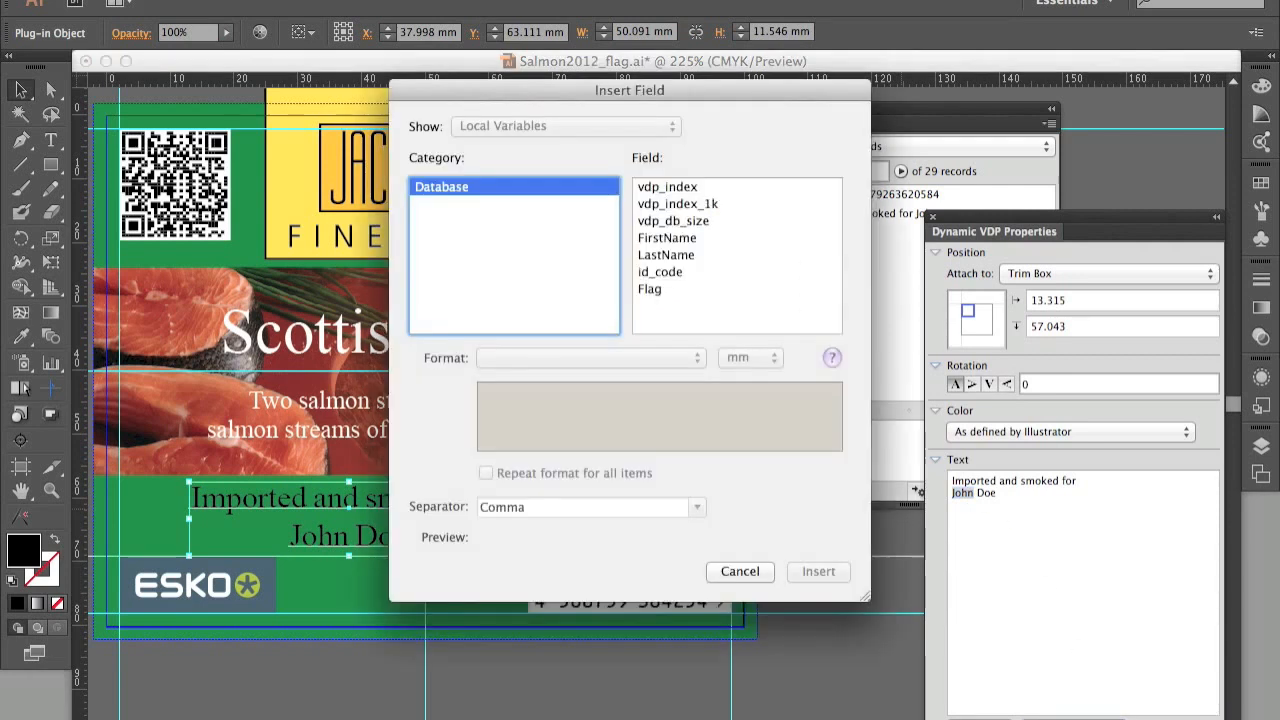
click(690, 238)
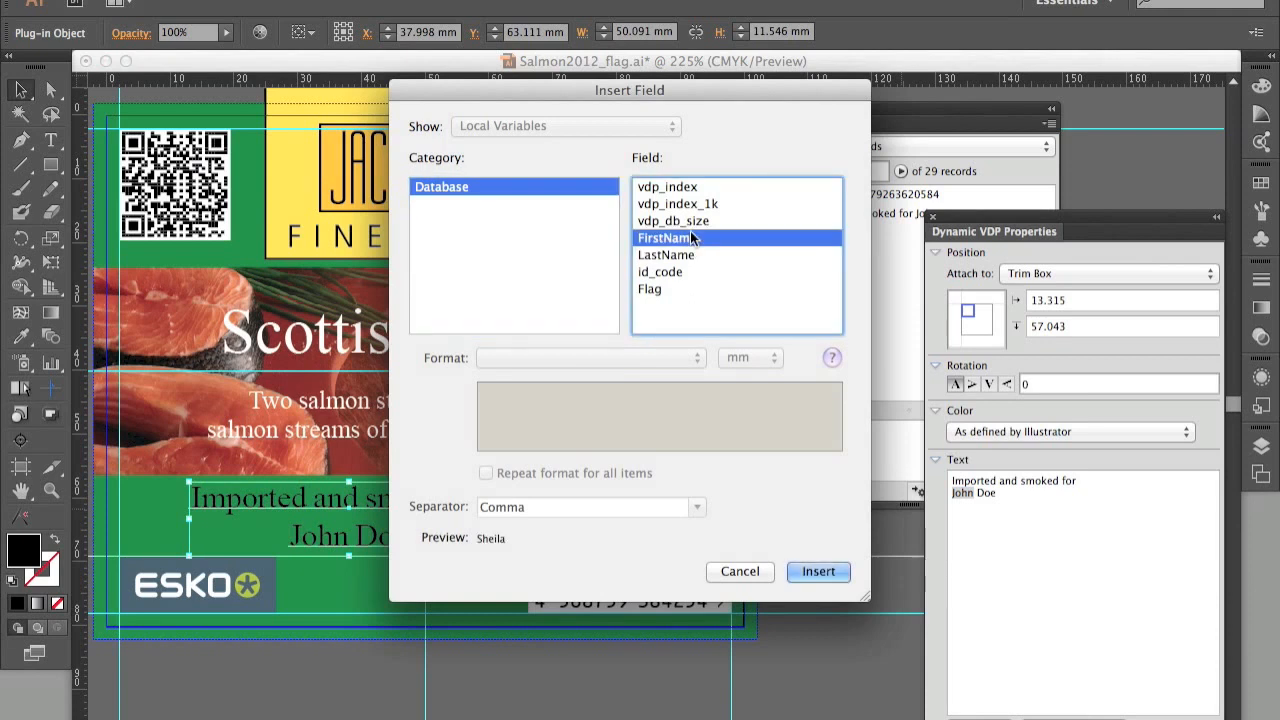
click(818, 571)
Step: Replace the surname in the VDP text with the LastName database field
double_click(1019, 493)
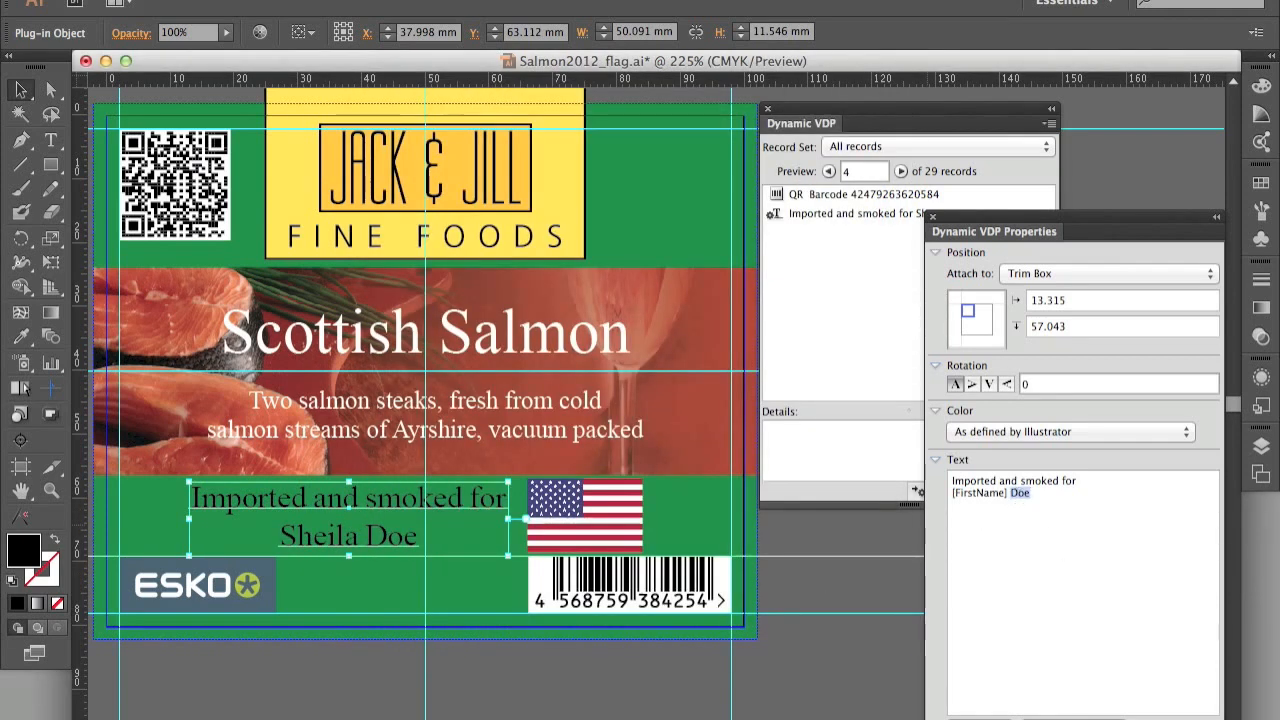
click(1074, 718)
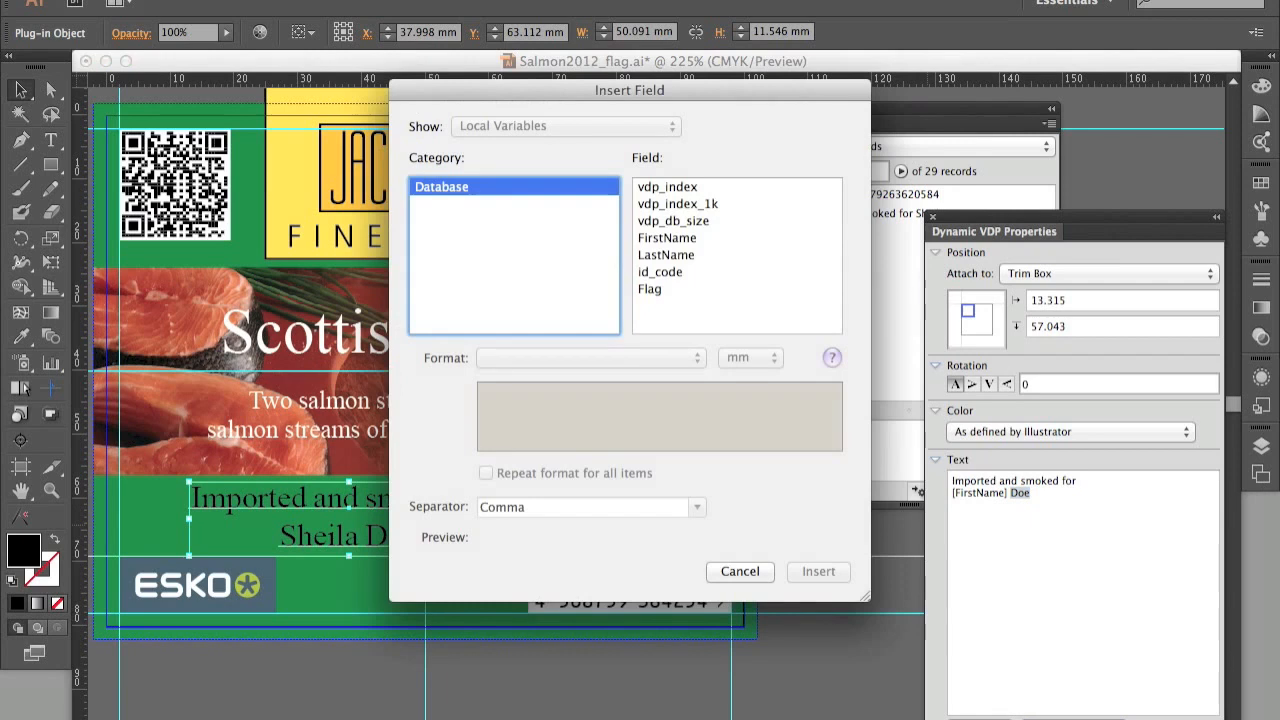
click(675, 257)
click(818, 571)
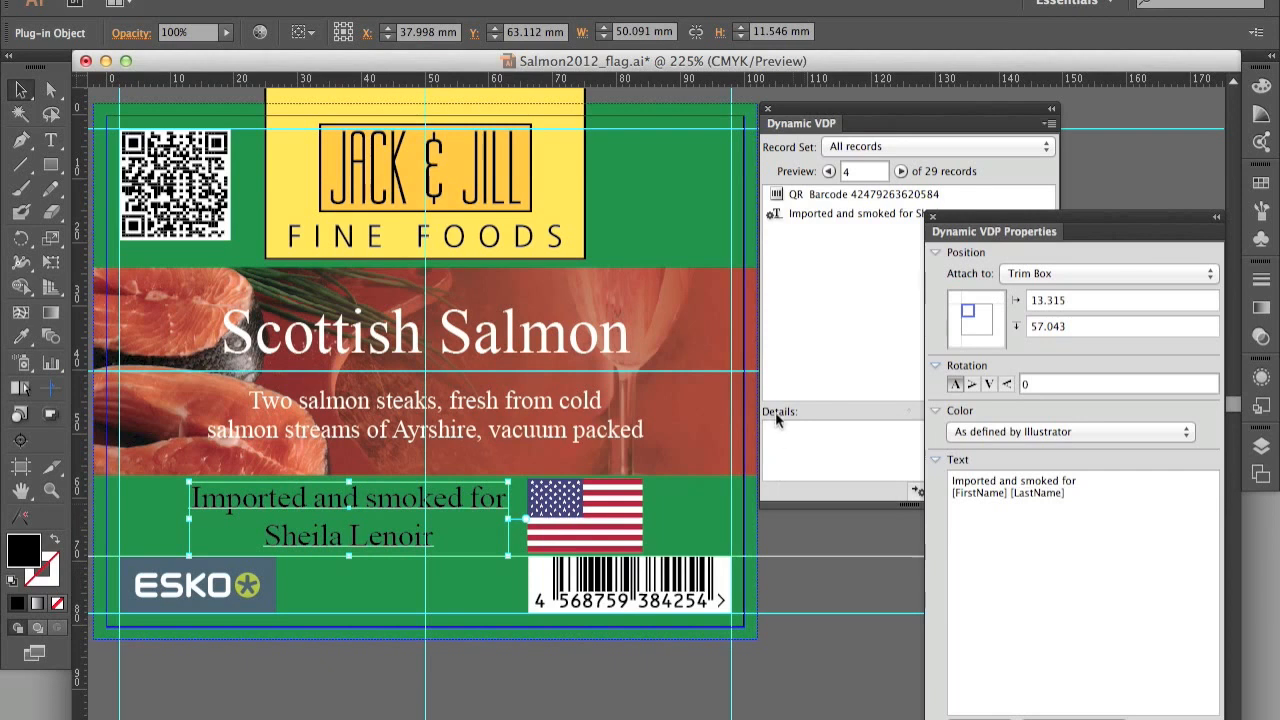
Step: Preview the label text with the preceding database records, going back to record 1
click(828, 172)
click(828, 172)
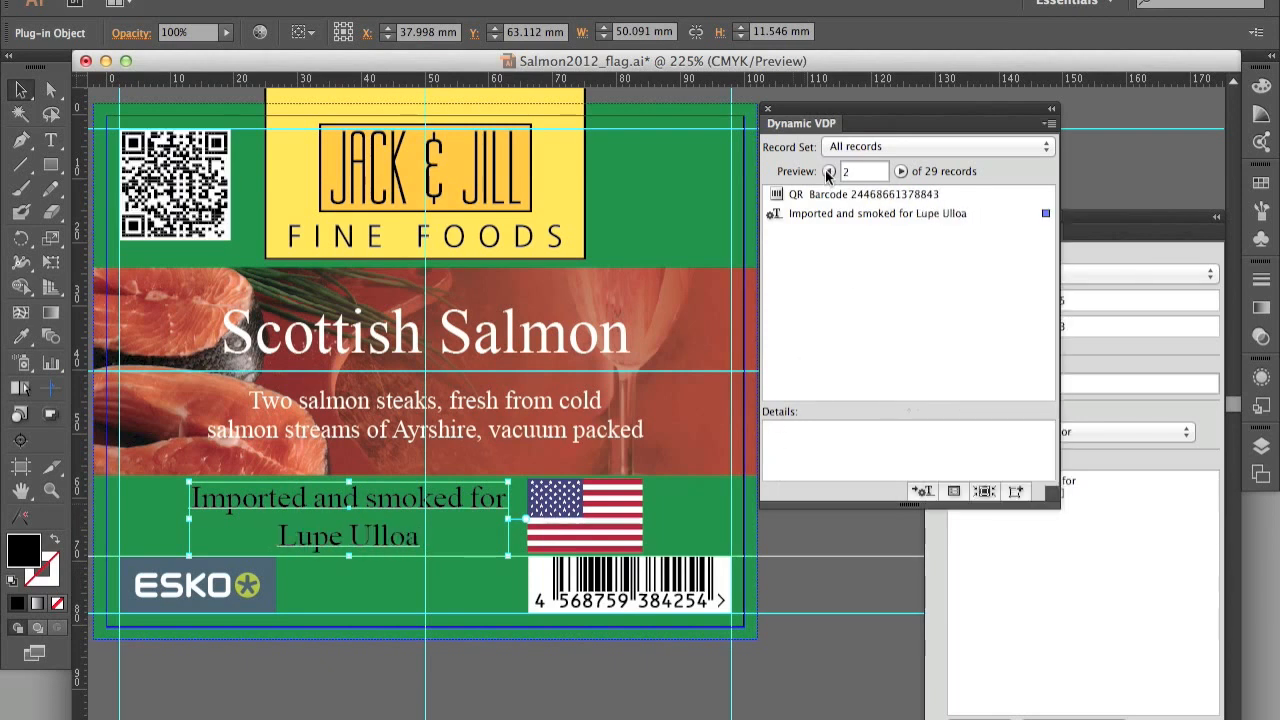
click(828, 172)
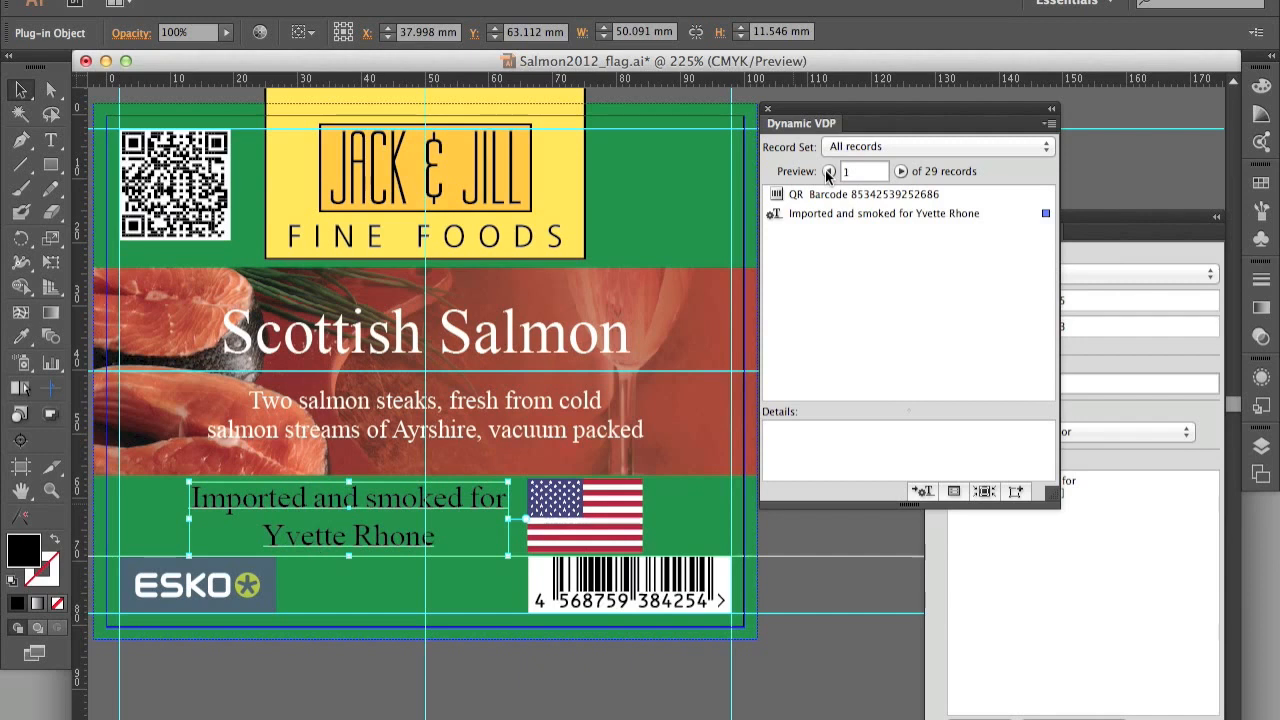
Step: Add the linked flag image to the VDP objects and show its VDP properties
click(597, 510)
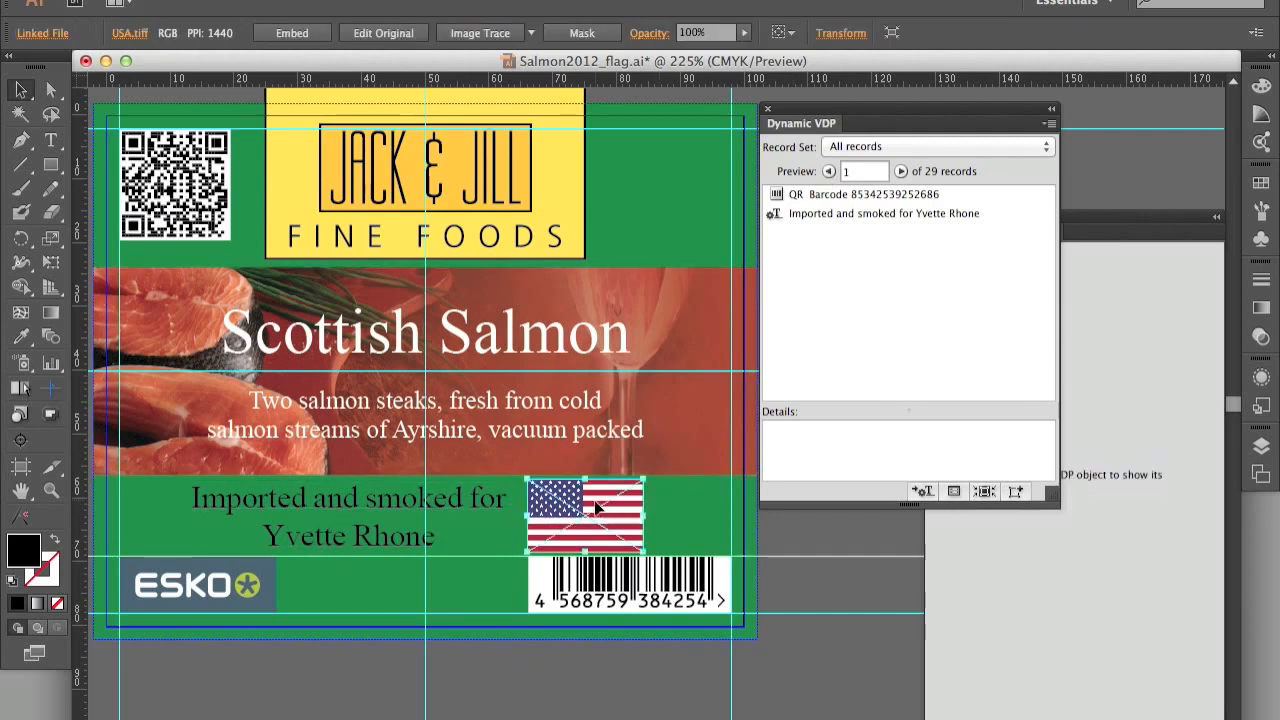
click(1016, 492)
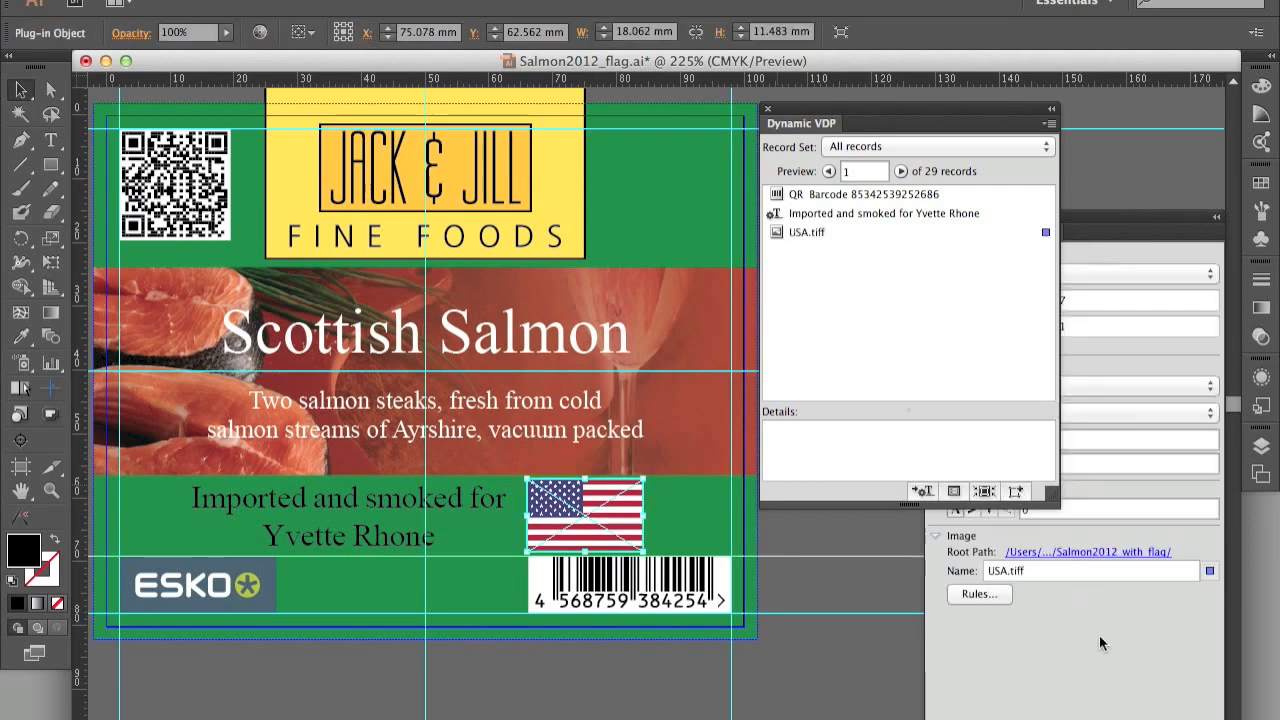
click(1107, 664)
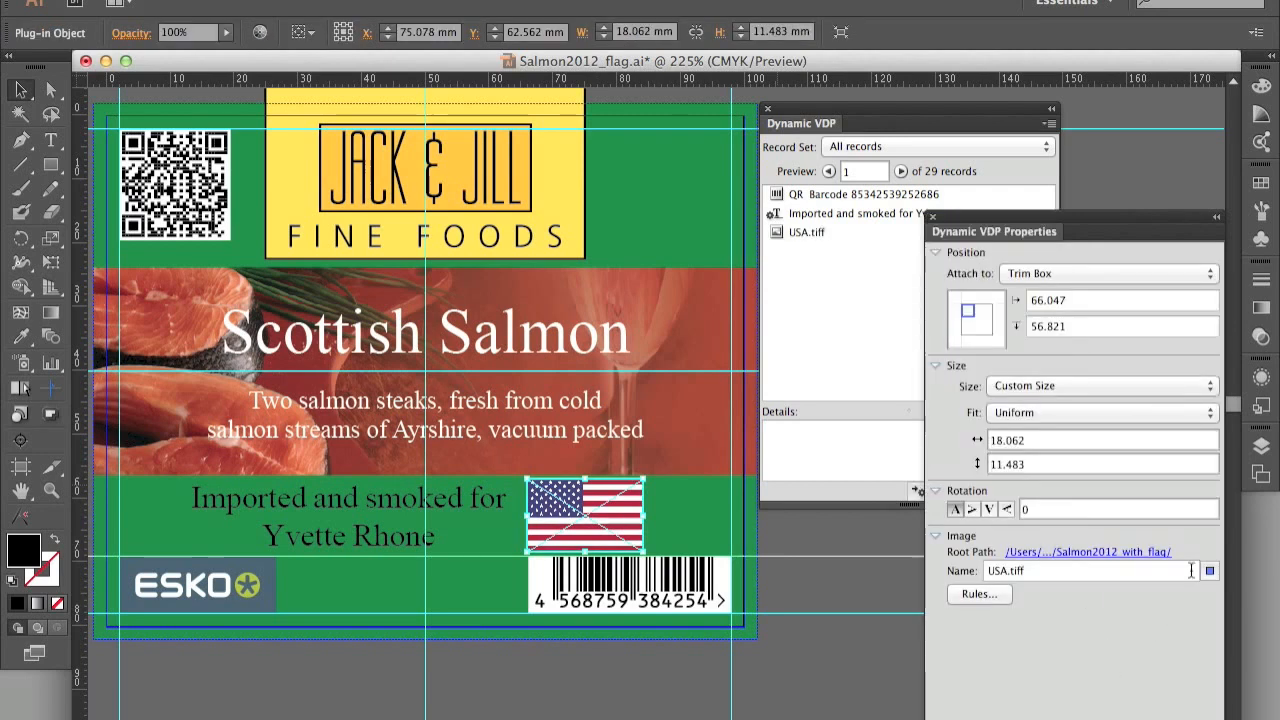
Step: Replace the flag image's file name with the Flag database field and set its fit to Non-Uniform
drag(1030, 571, 985, 570)
click(1208, 570)
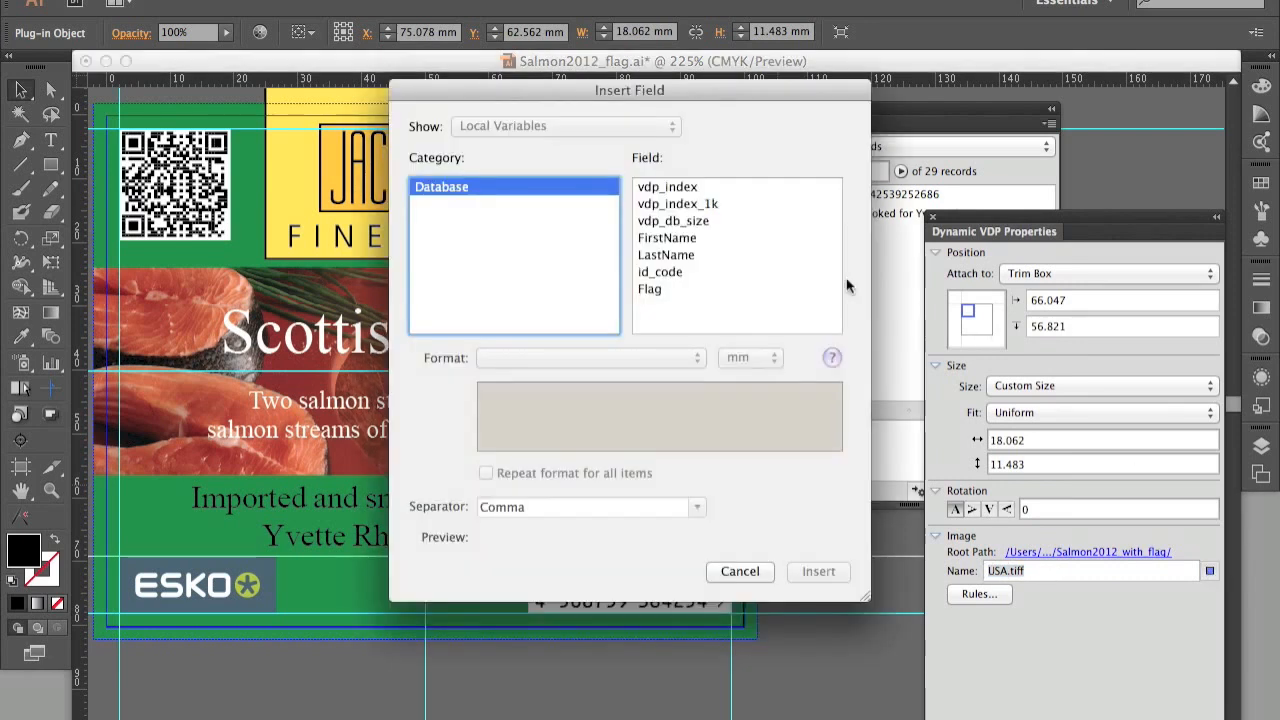
click(716, 288)
click(836, 576)
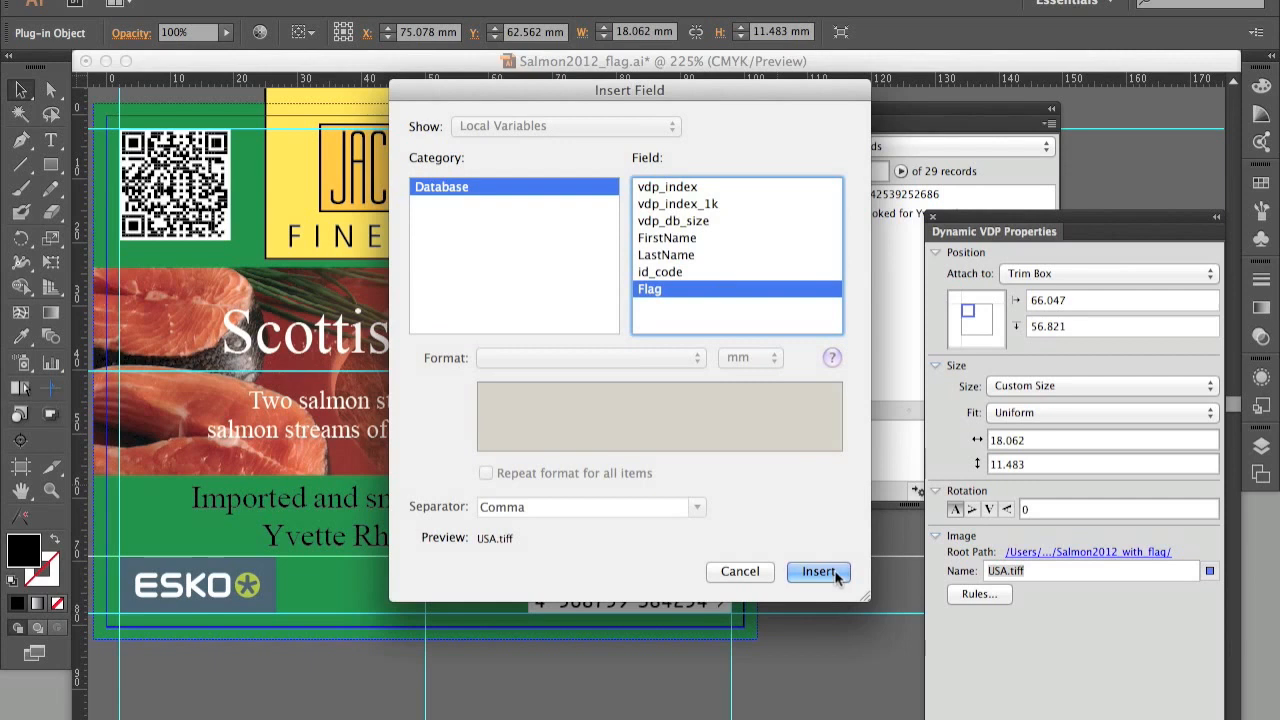
click(1020, 412)
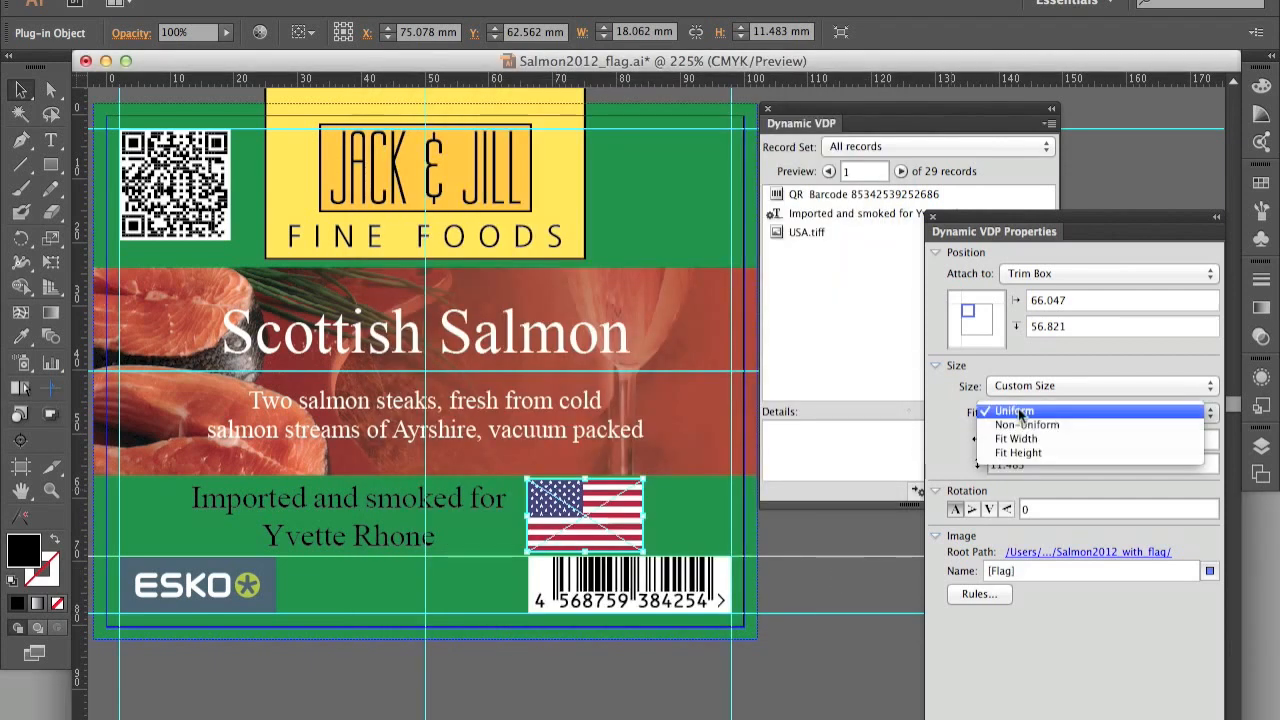
click(1023, 424)
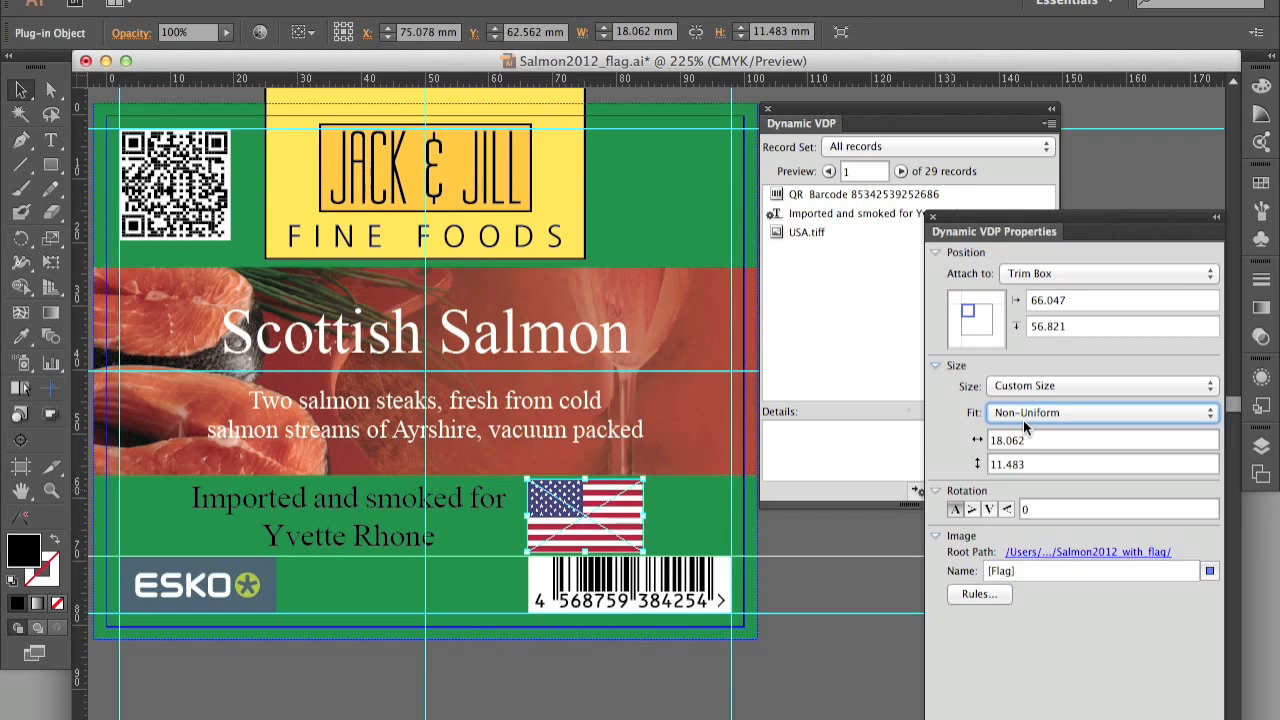
Step: Preview the label with its variable flag, name and QR code through record 6
click(900, 179)
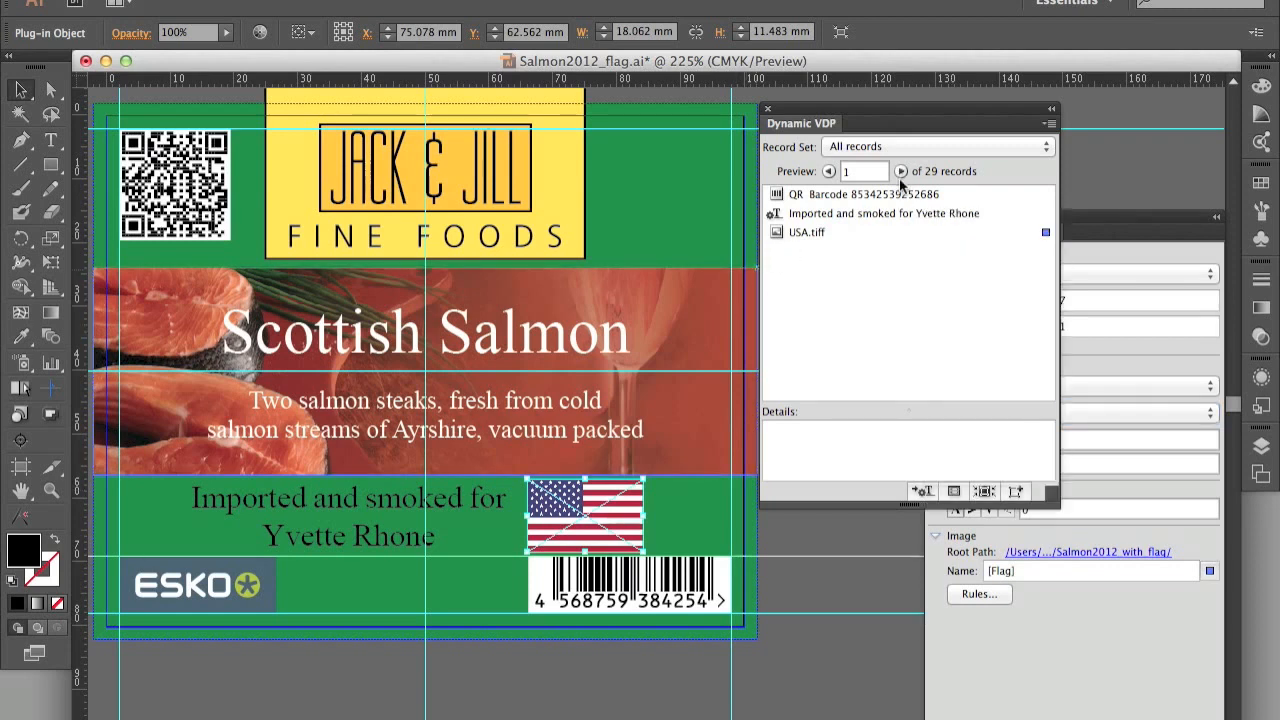
click(901, 171)
click(901, 171)
click(901, 171)
click(901, 171)
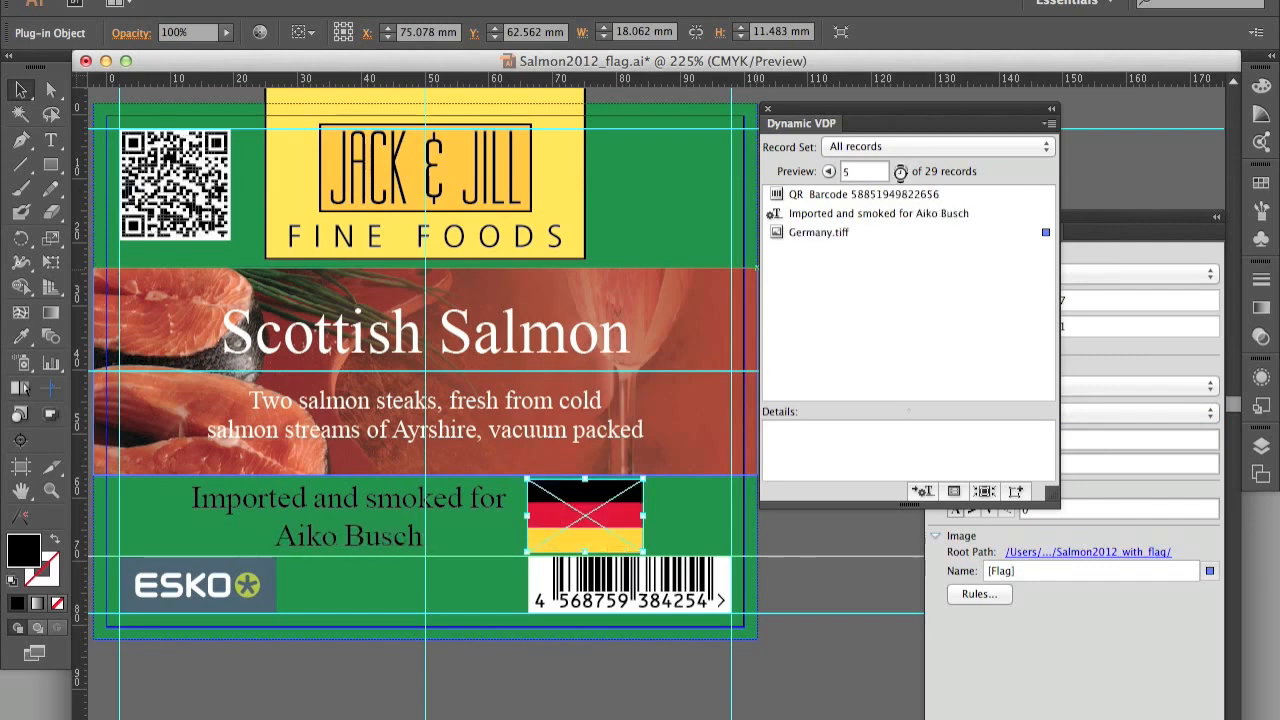
click(901, 171)
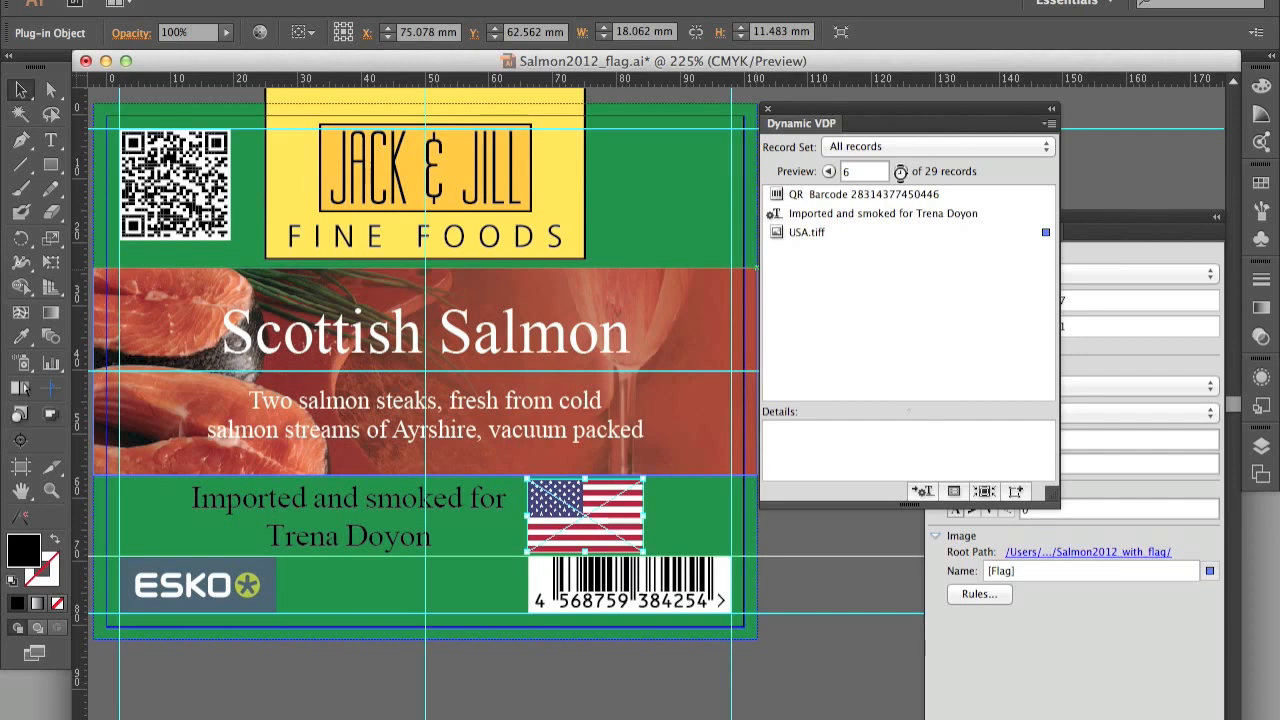
Step: Start the VDP expansion and save its output on the Desktop as the PDF/VT file Salmon2012_flag-vdp
click(1048, 126)
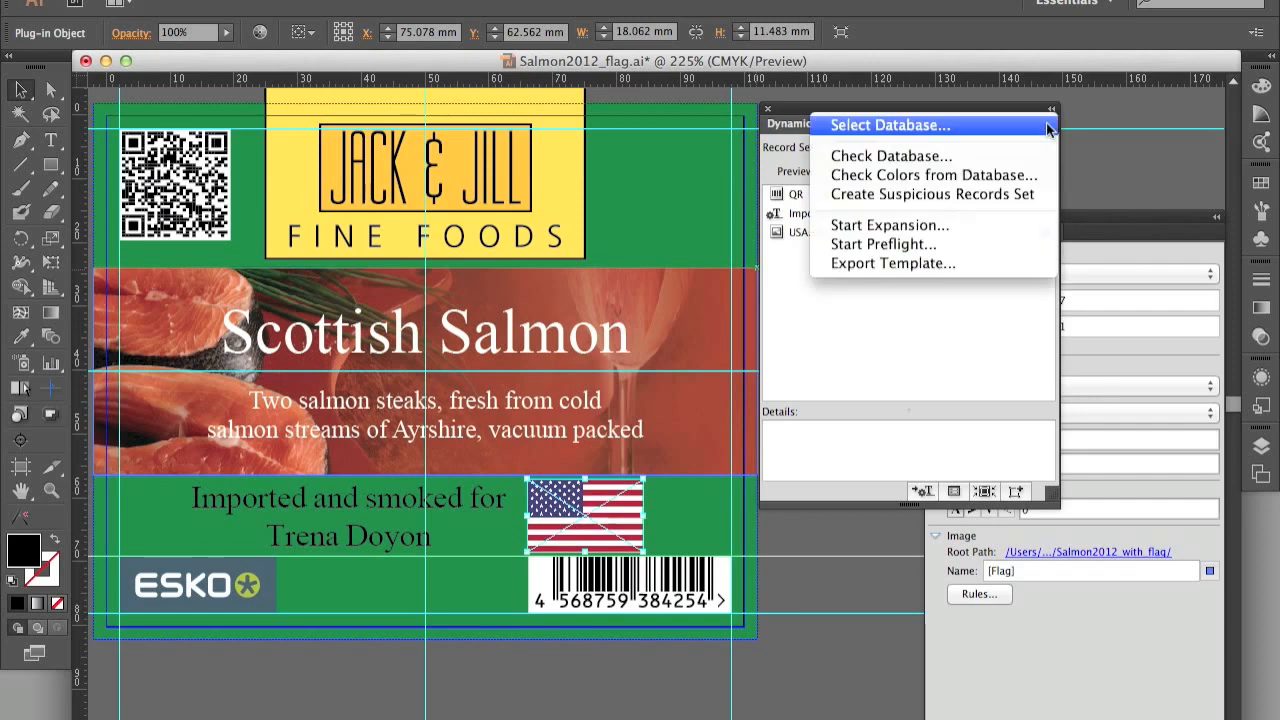
click(1018, 228)
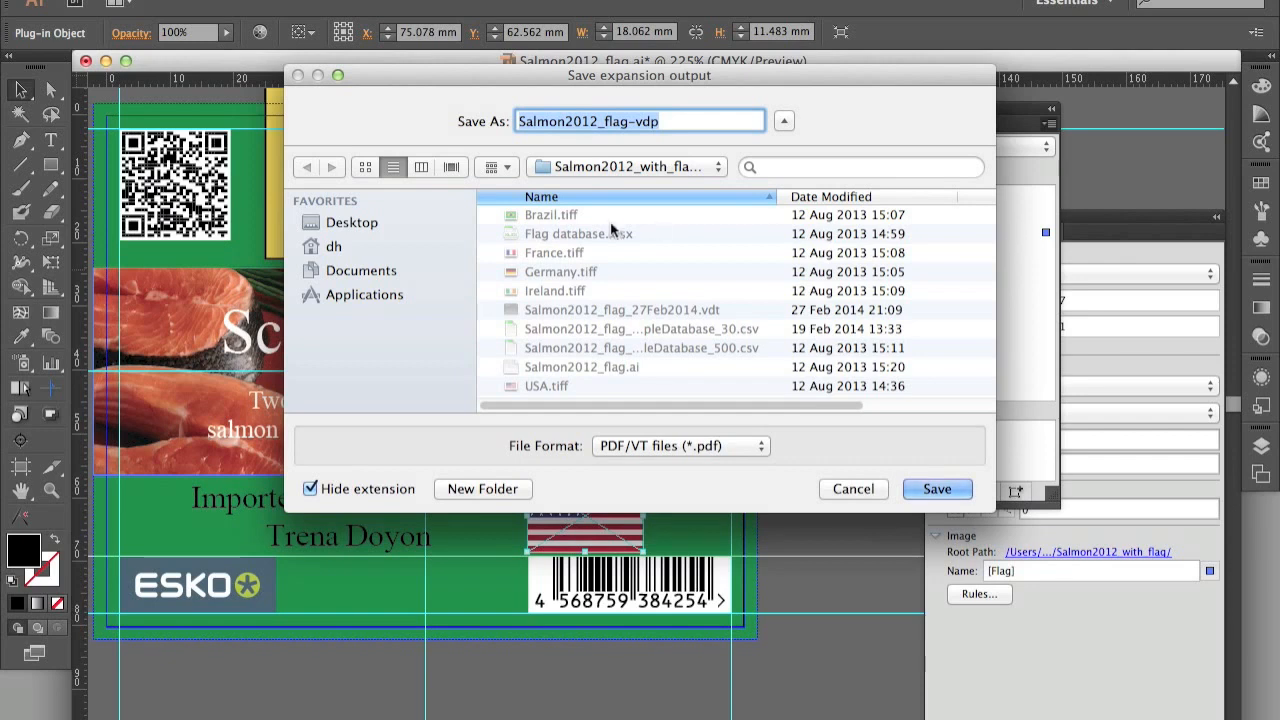
click(388, 225)
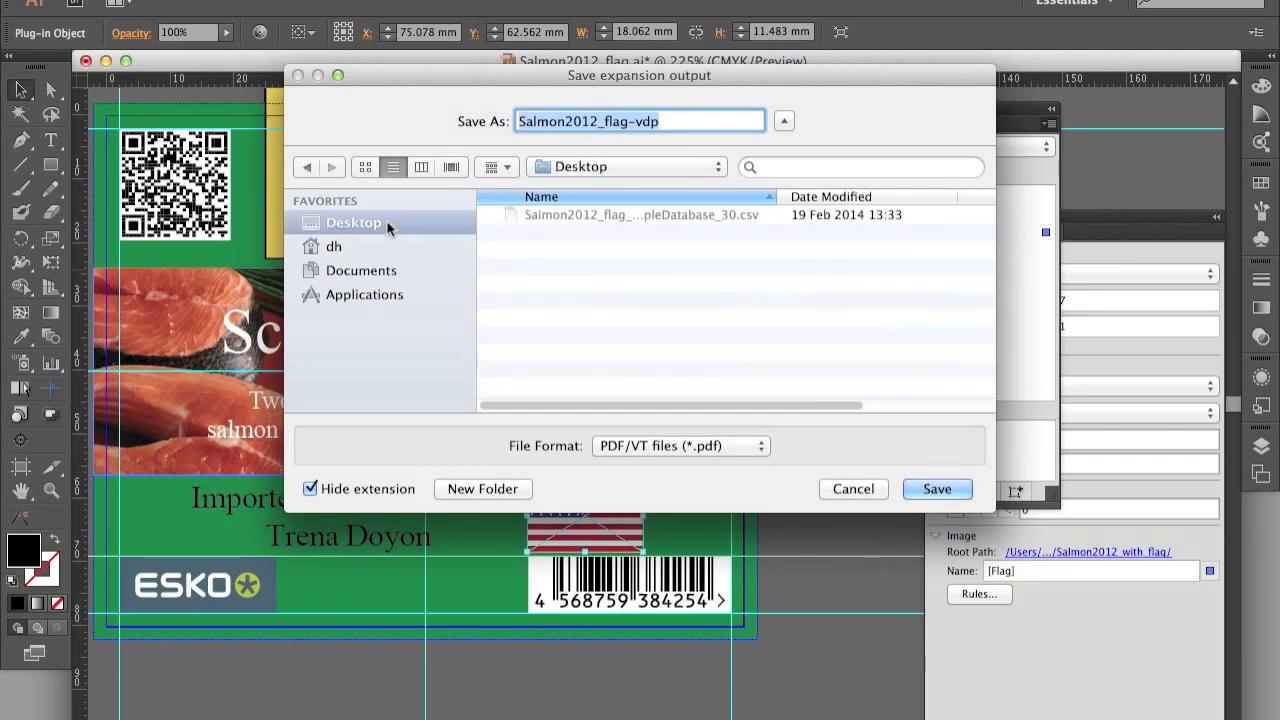
click(953, 487)
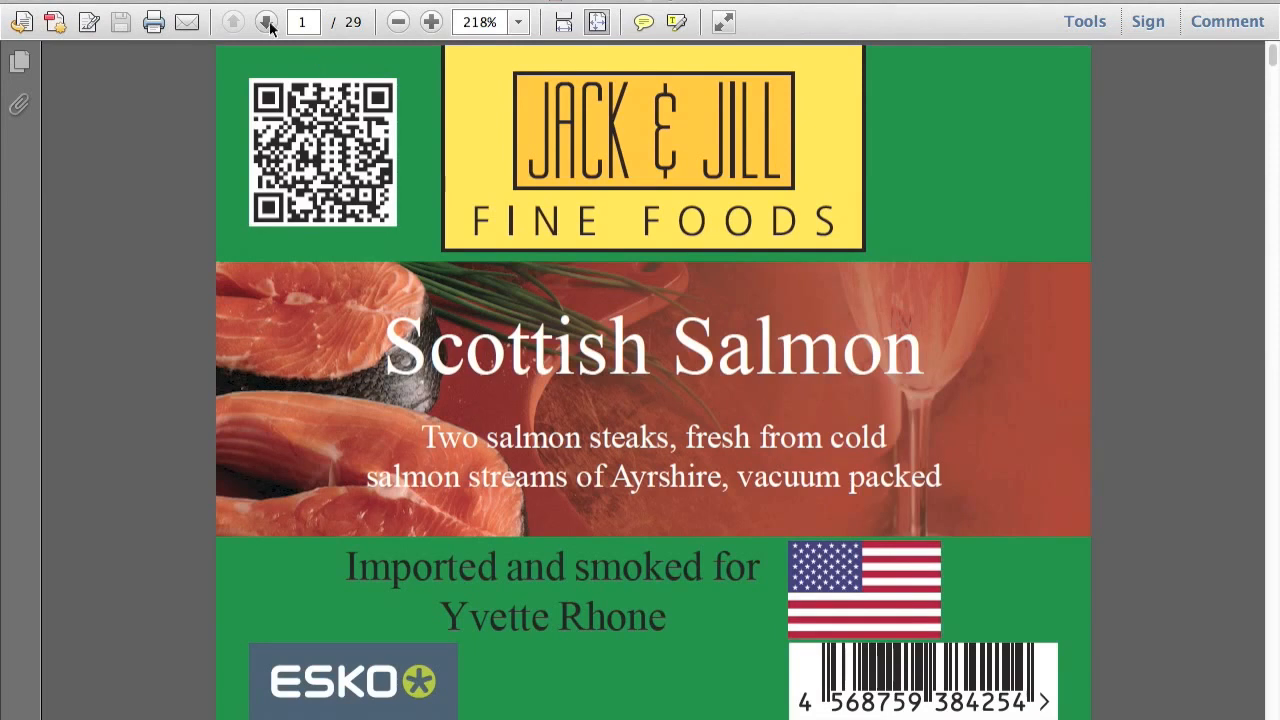
Step: Page through the expanded PDF up to page 10 to check the variable QR code, name and flag
click(267, 23)
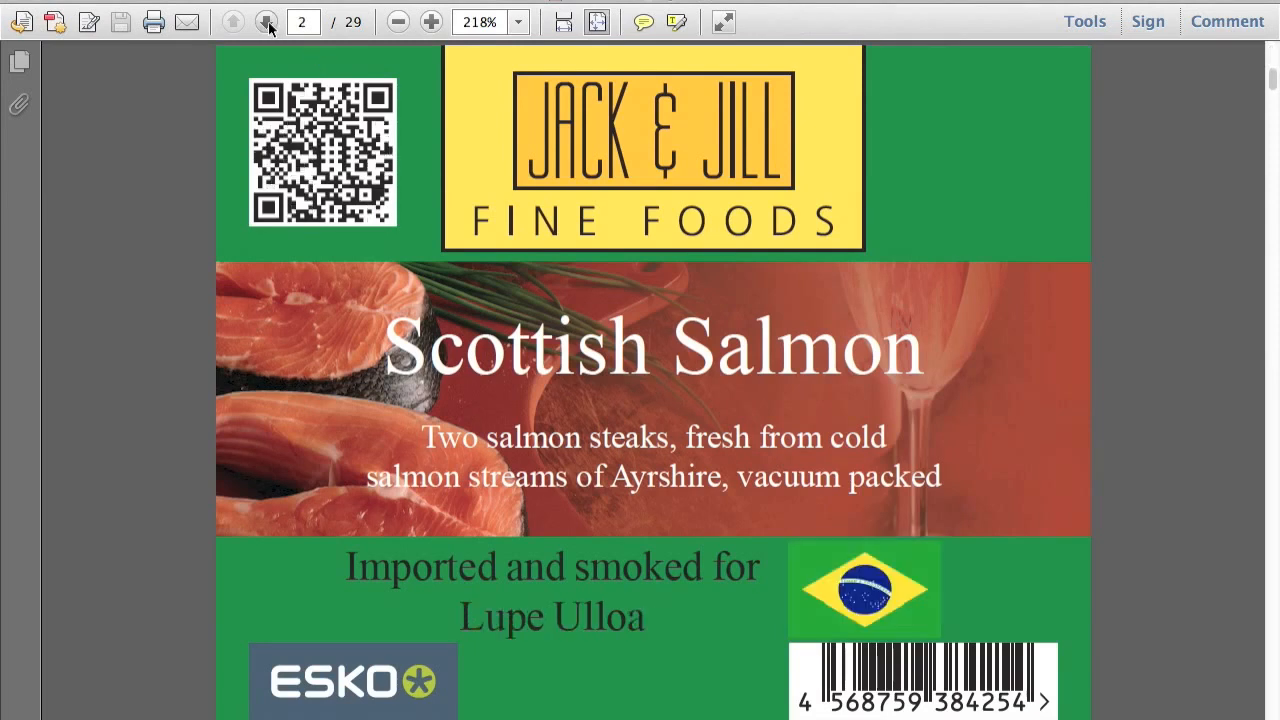
click(267, 23)
click(267, 23)
click(267, 23)
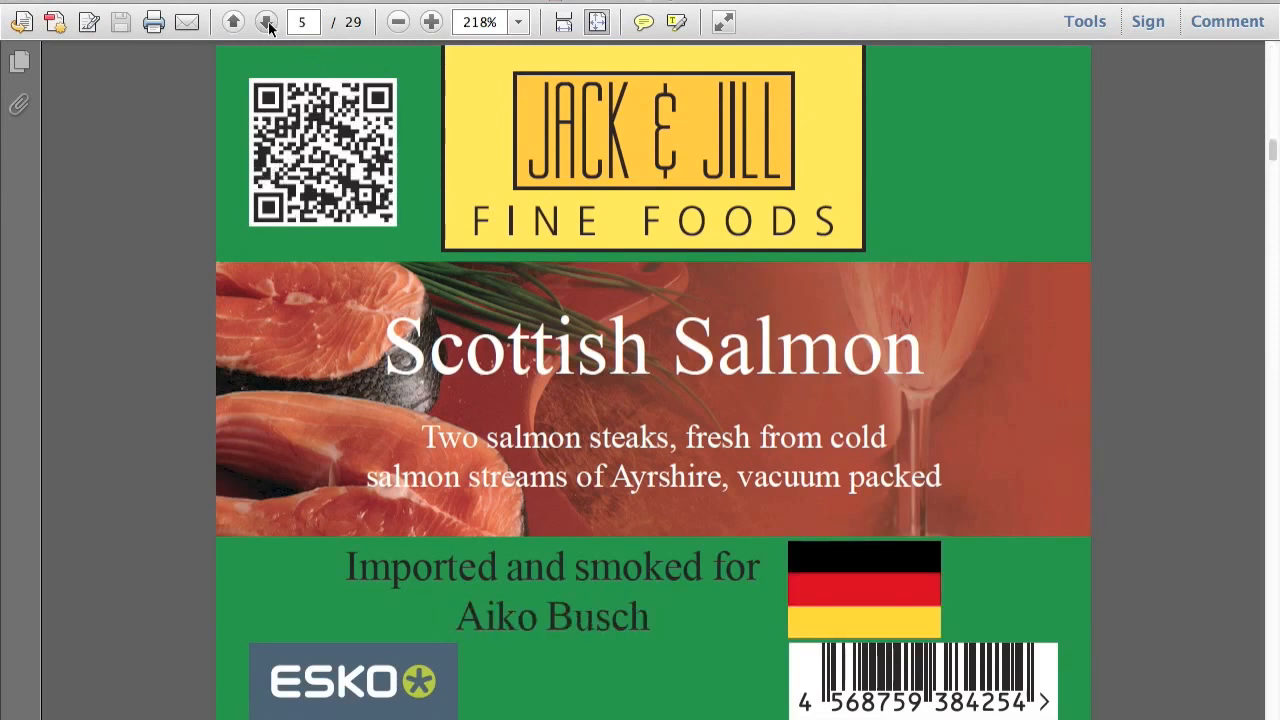
click(267, 23)
click(267, 23)
click(267, 23)
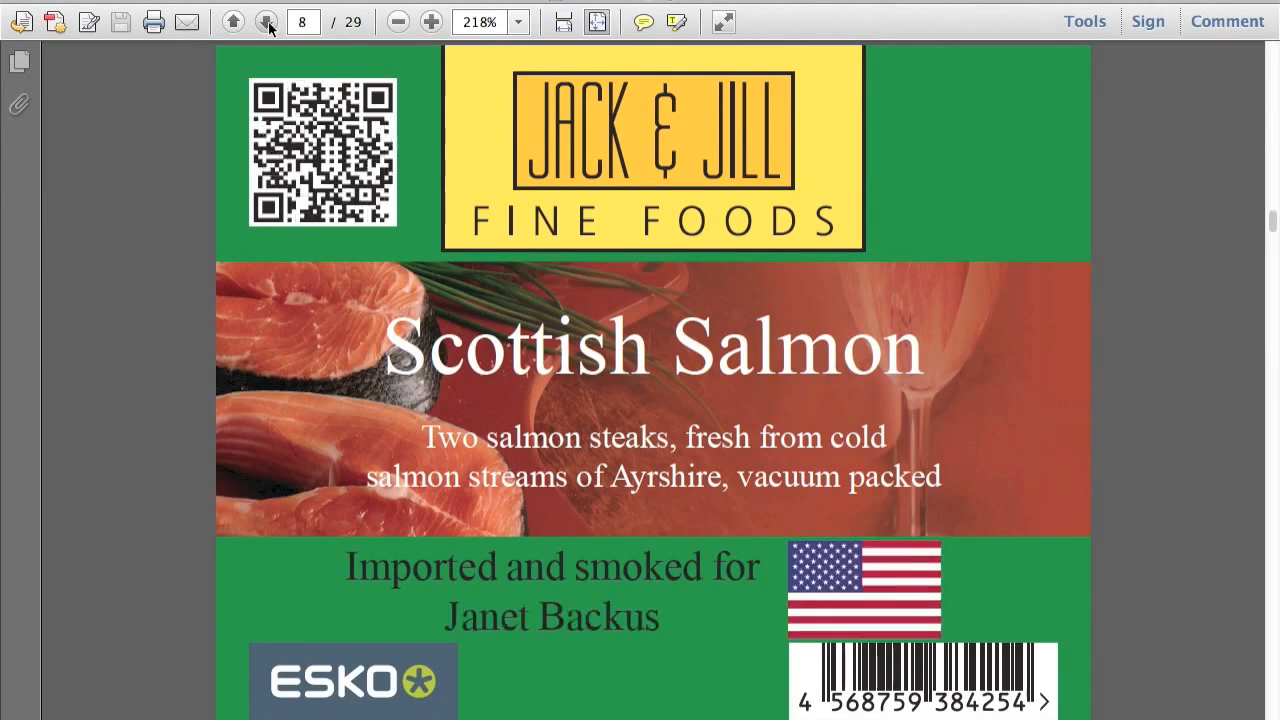
click(267, 23)
click(267, 23)
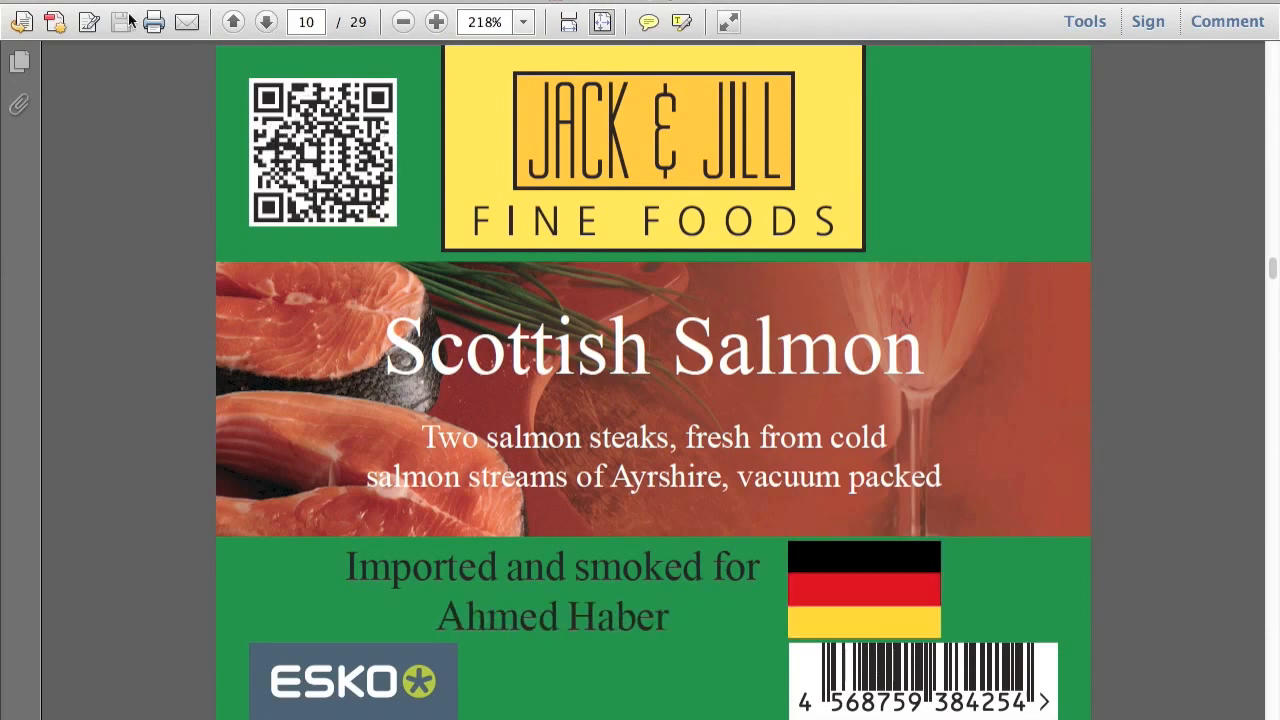
Step: Close the PDF, switch back to Adobe Illustrator and start exporting the label as a VDP template
click(20, 2)
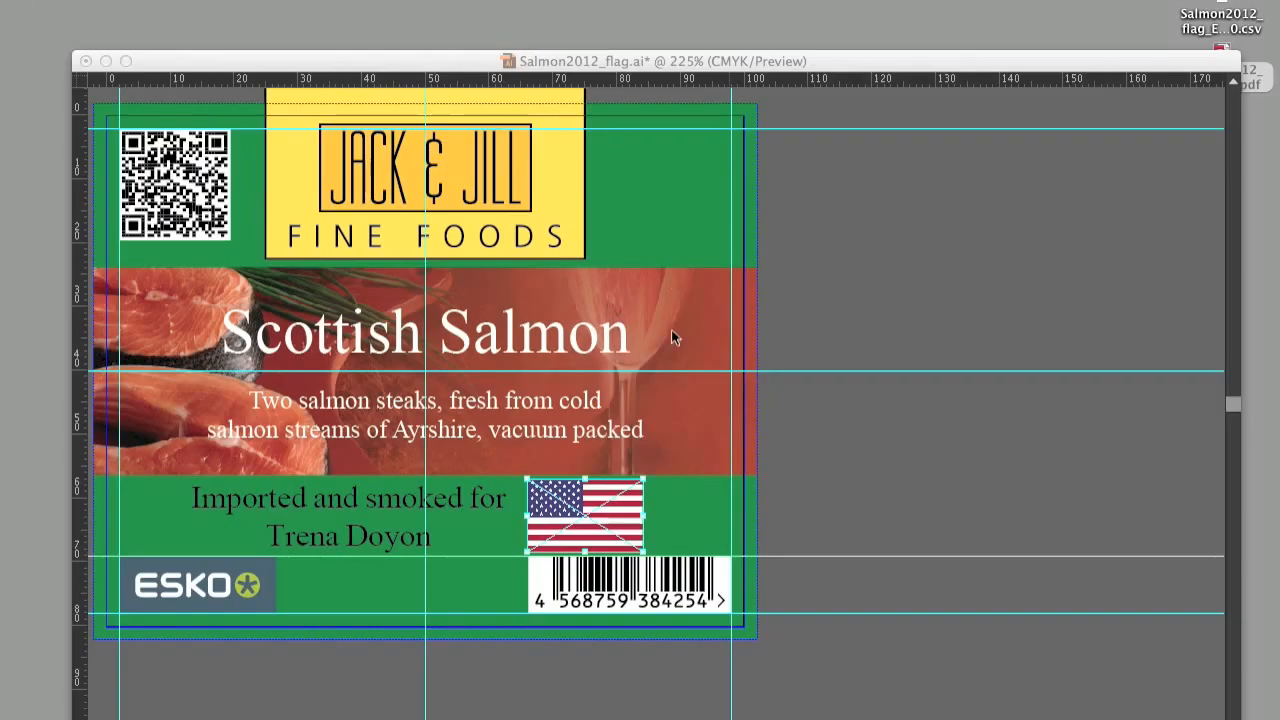
mouse_move(698, 716)
click(698, 714)
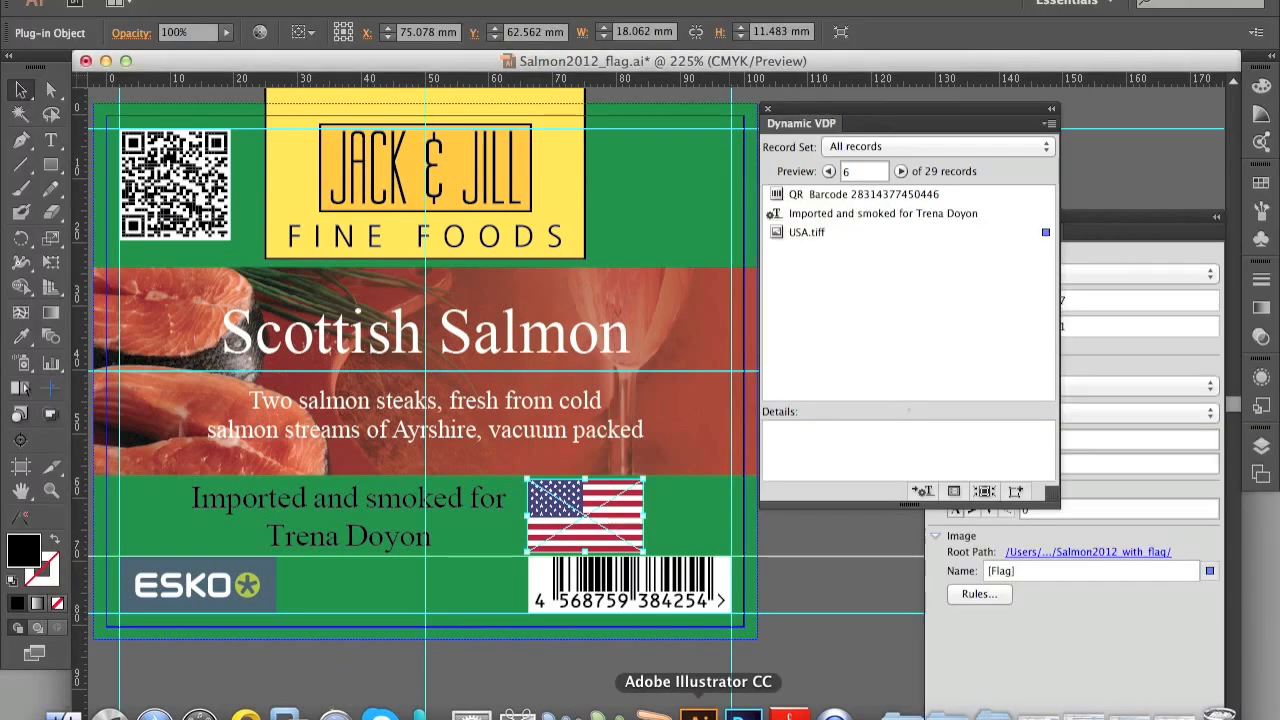
click(1049, 125)
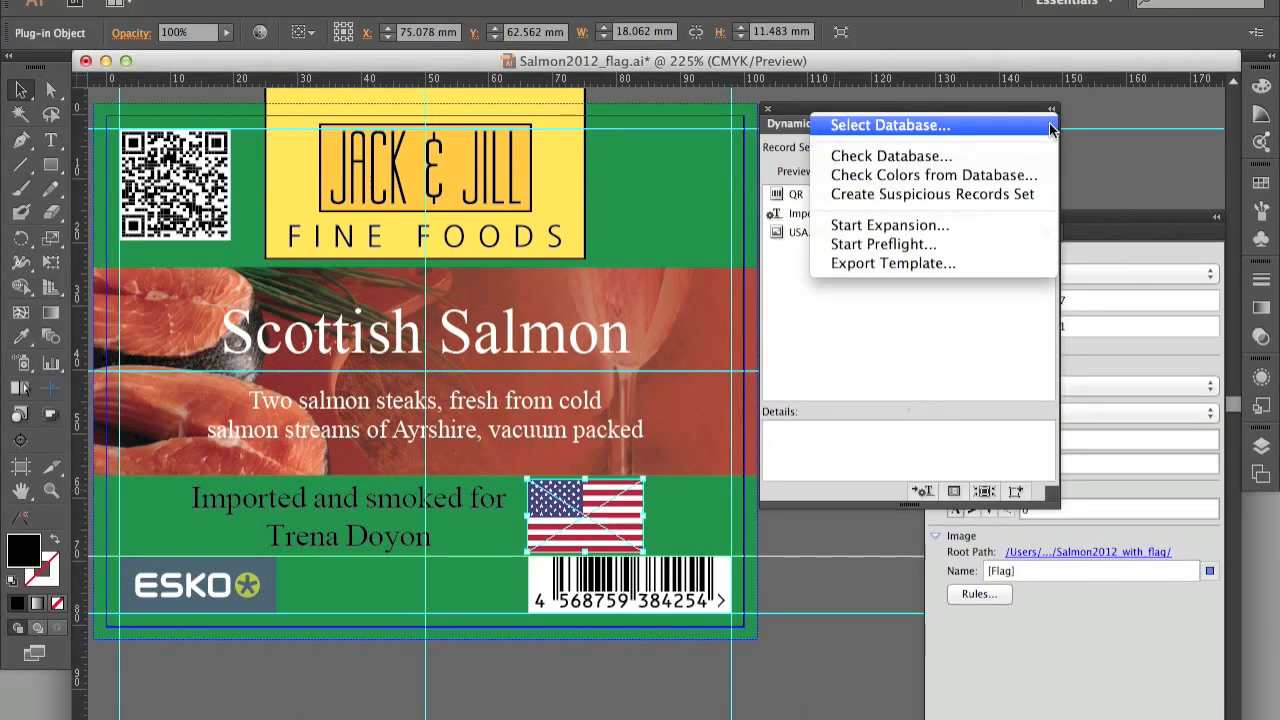
click(1014, 266)
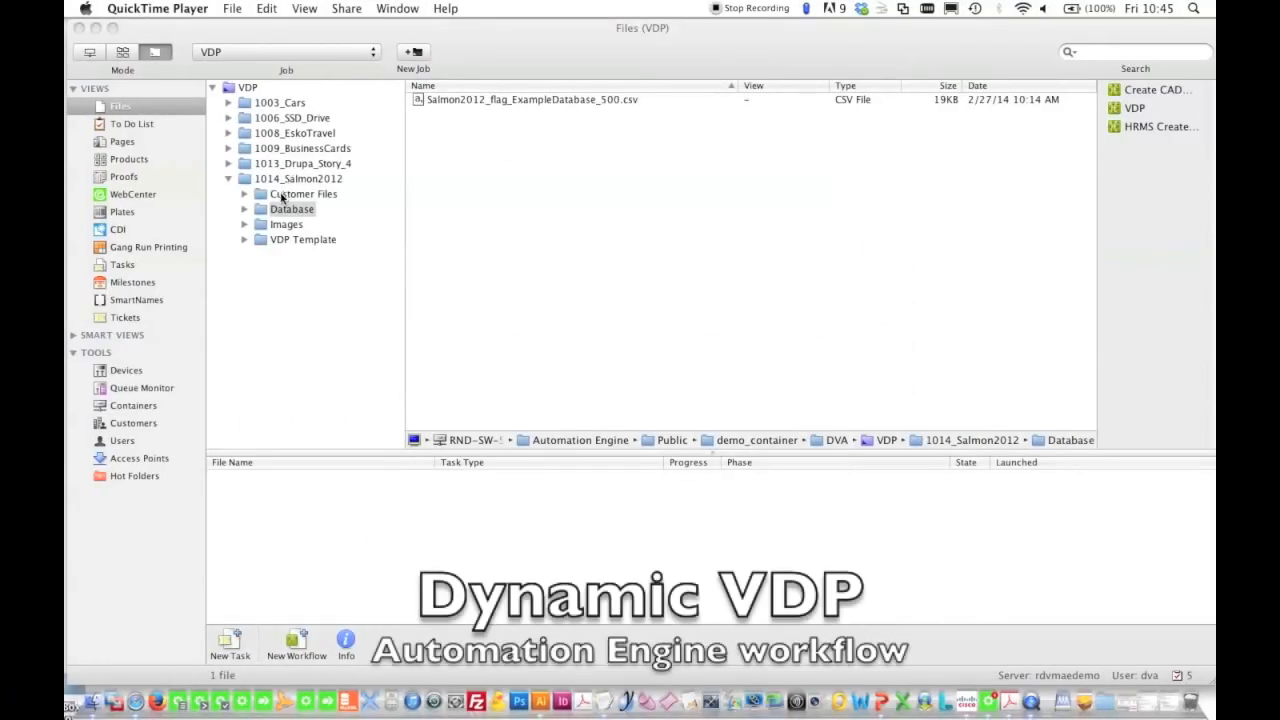
Step: In Automation Engine Pilot, review the Customer Files, Database, Images and VDP Template folders of 1014_Salmon2012
click(281, 198)
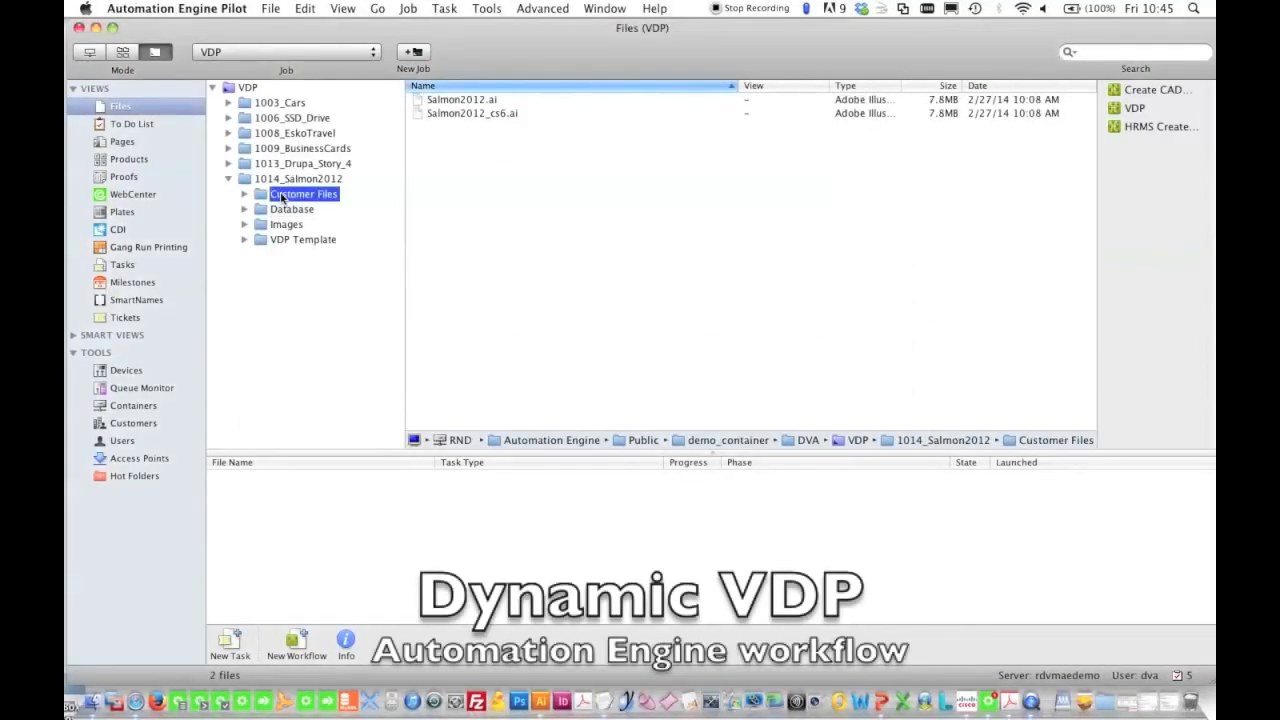
click(278, 211)
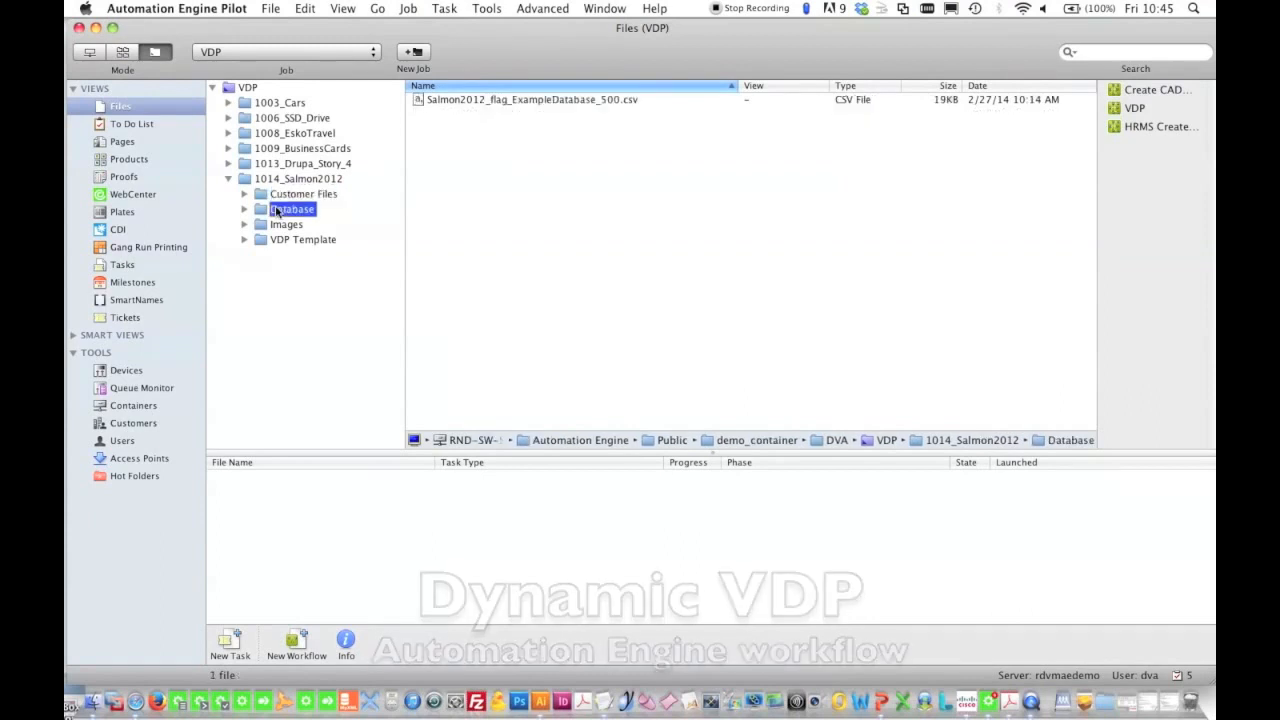
click(269, 229)
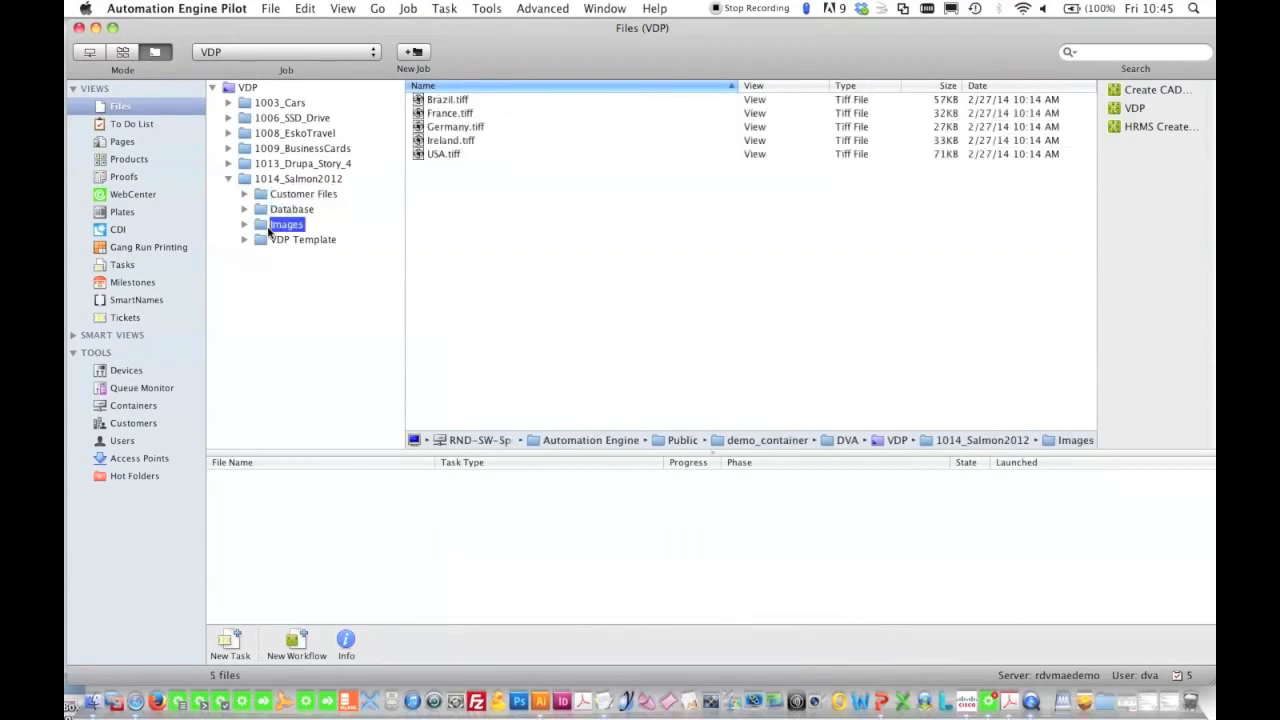
click(268, 241)
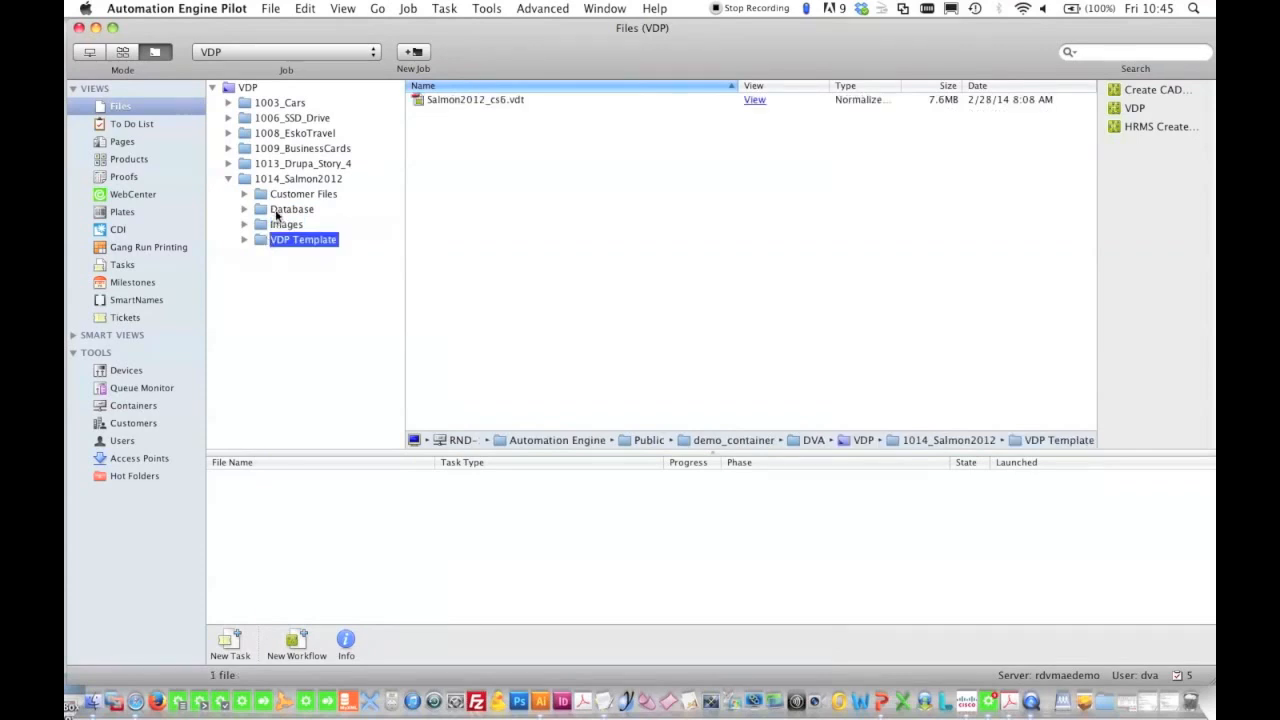
Step: Launch the VDP workflow on Salmon2012_flag_ExampleDatabase_500.csv from the Database folder
click(277, 214)
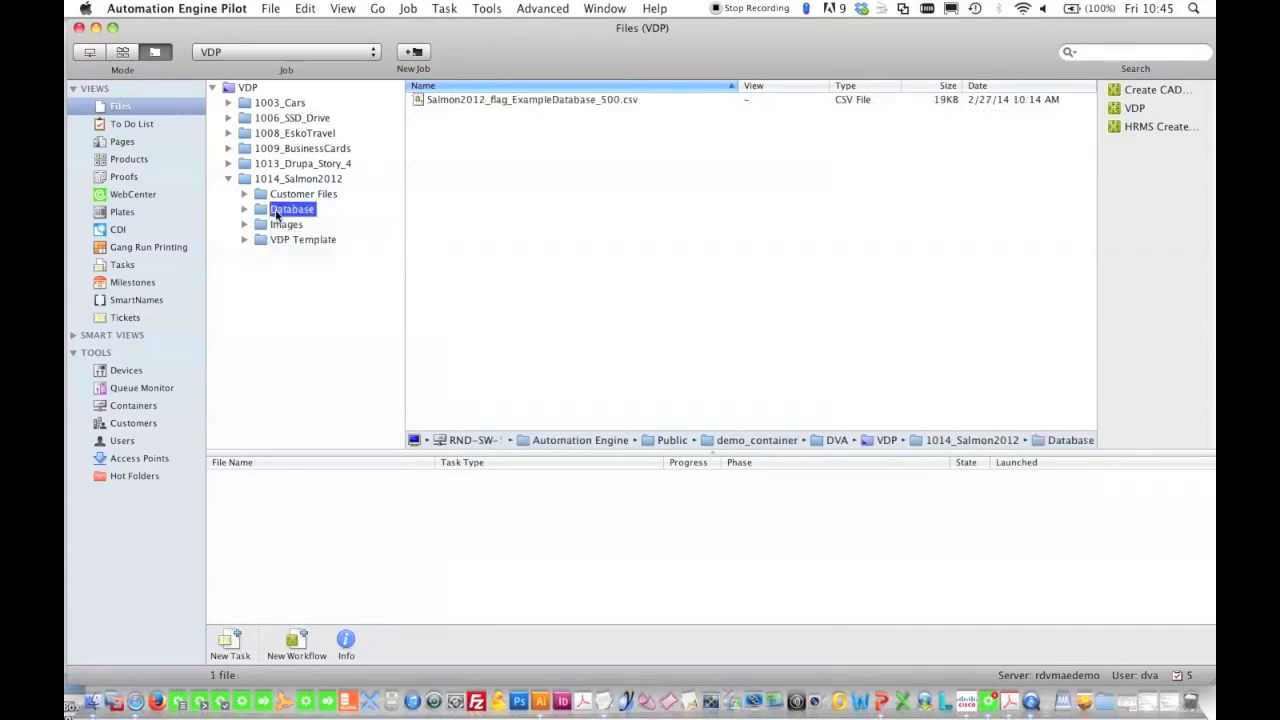
click(438, 107)
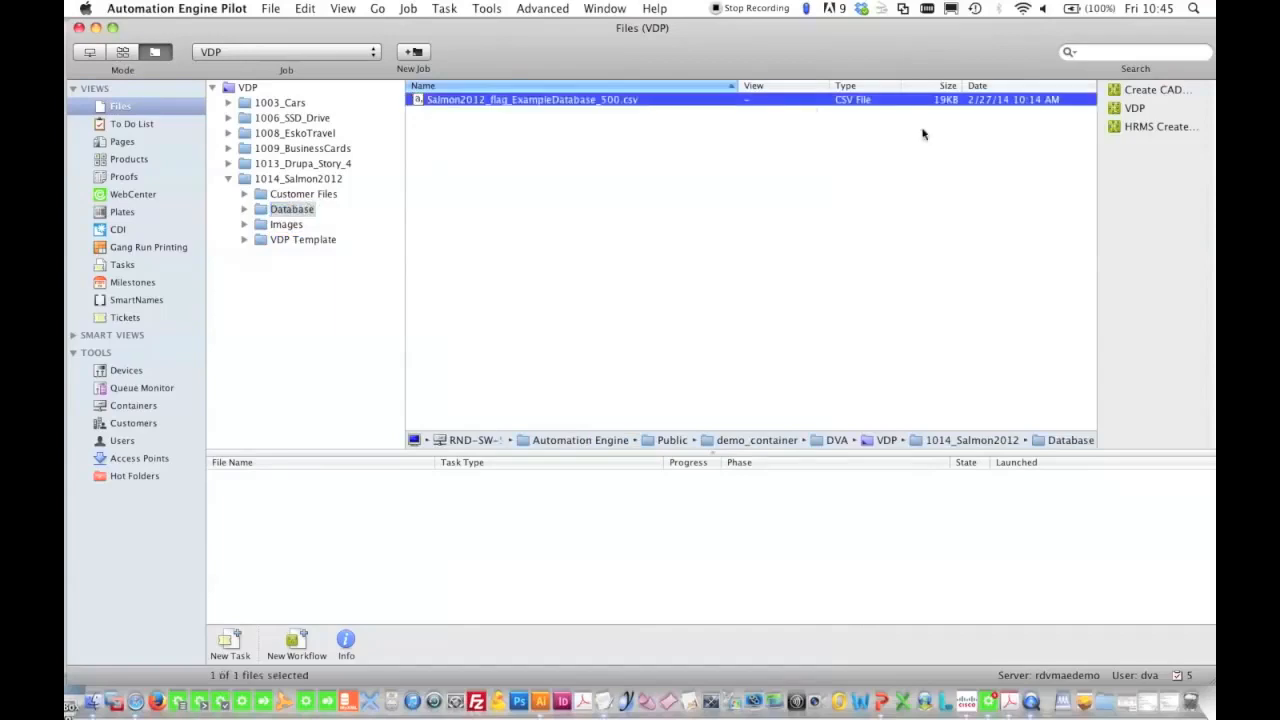
double_click(1125, 108)
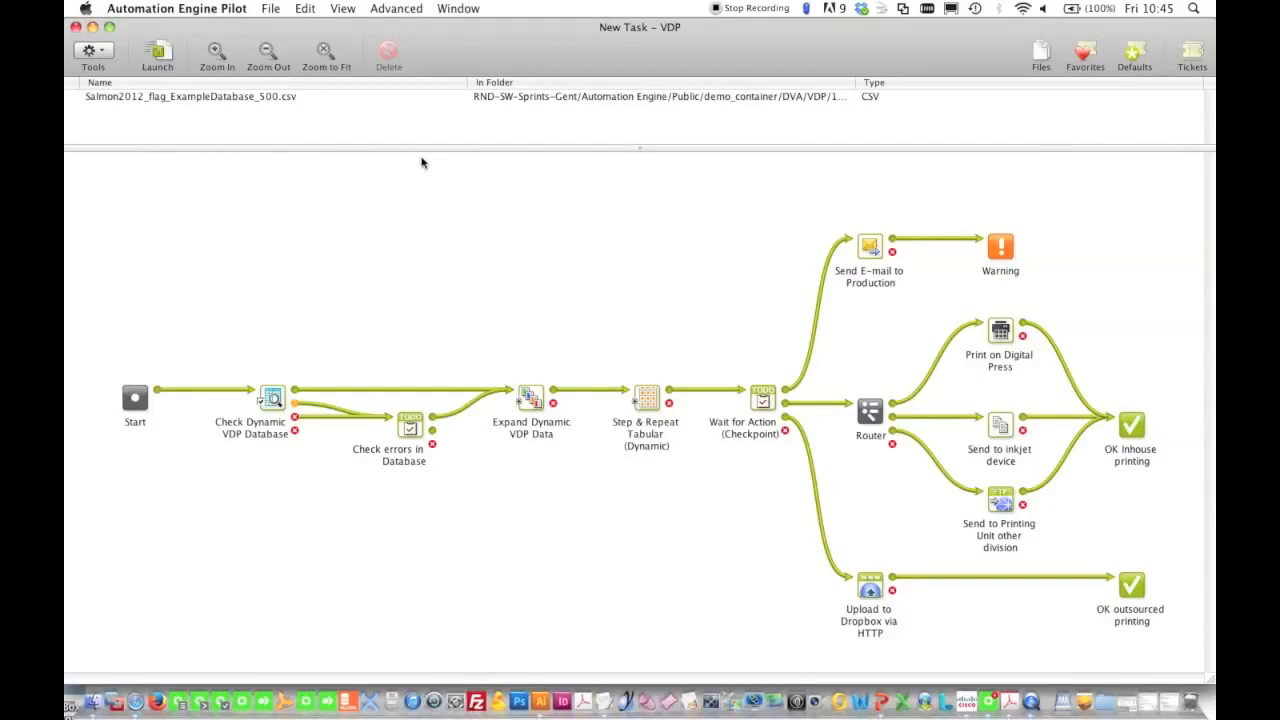
click(161, 57)
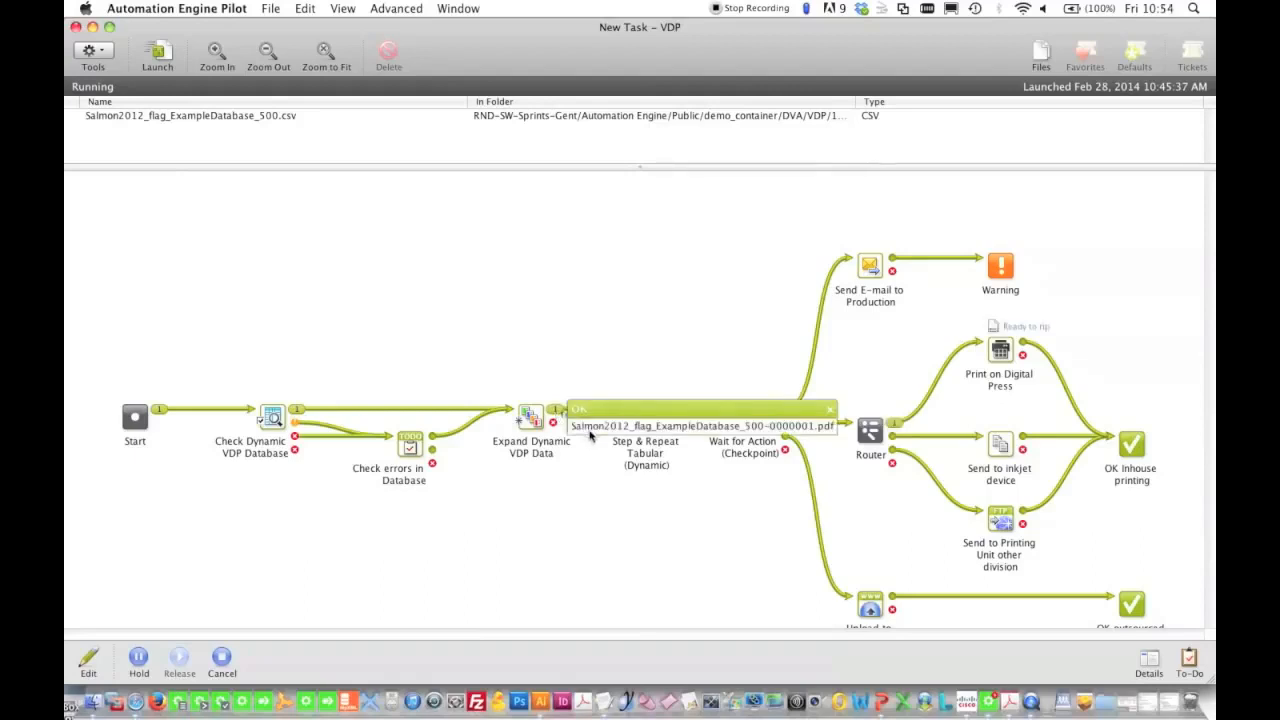
Step: Open the PDF output by the Expand Dynamic VDP Data task and page through its first labels
double_click(592, 428)
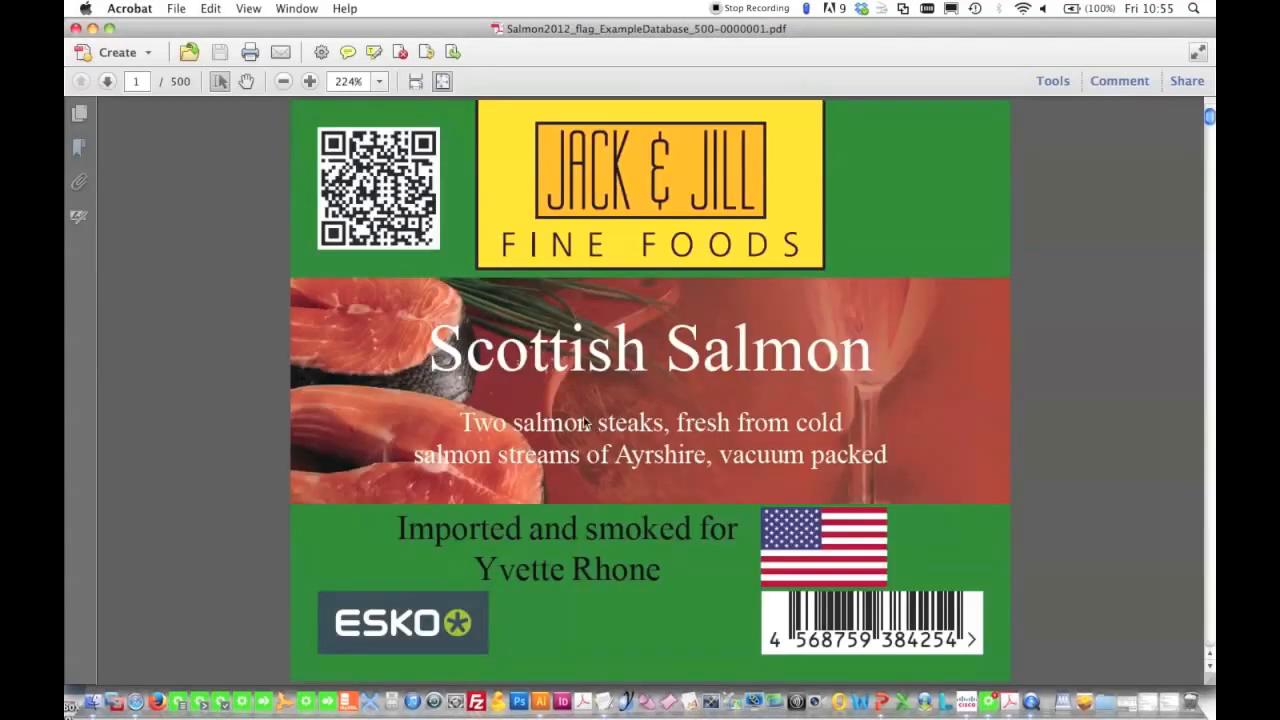
click(107, 81)
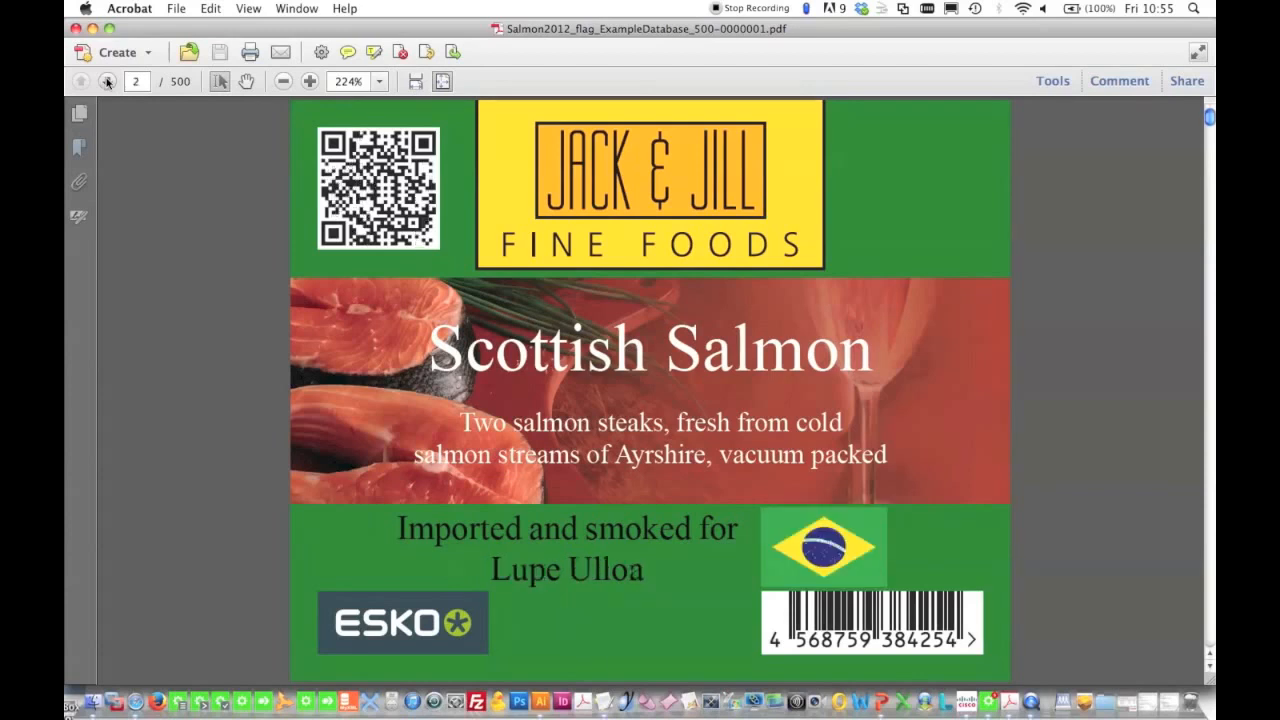
click(107, 81)
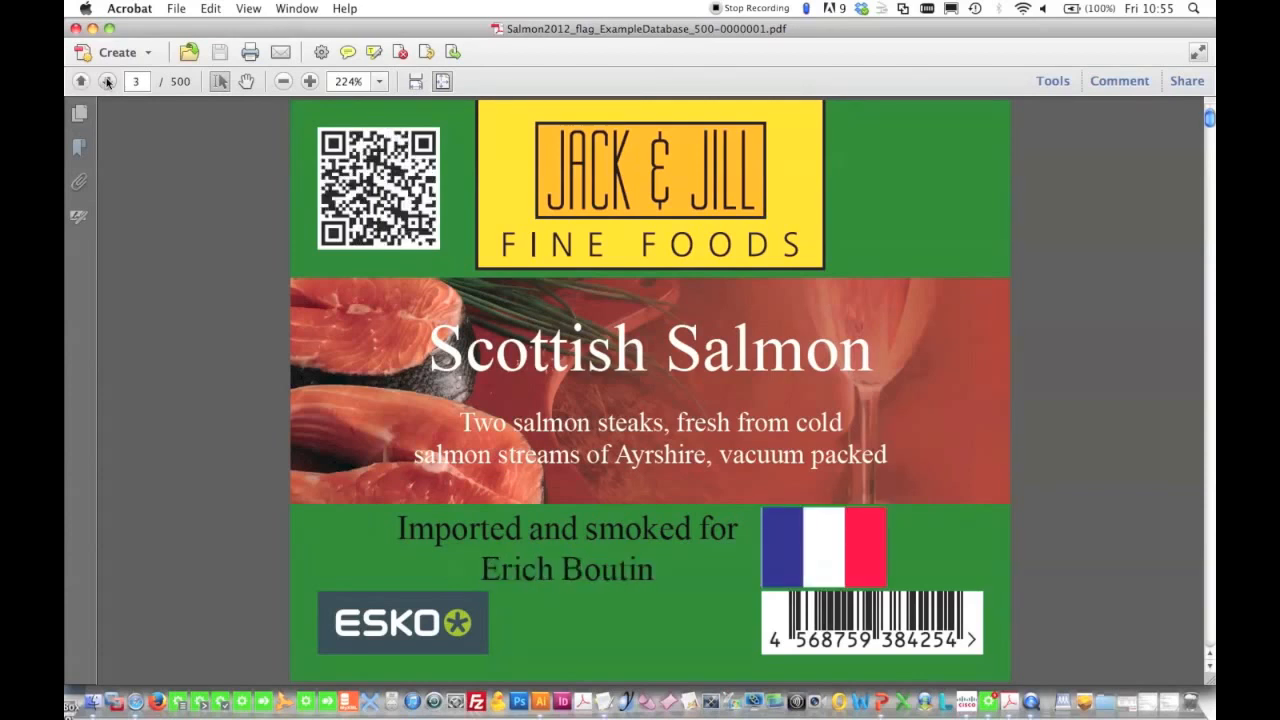
click(107, 81)
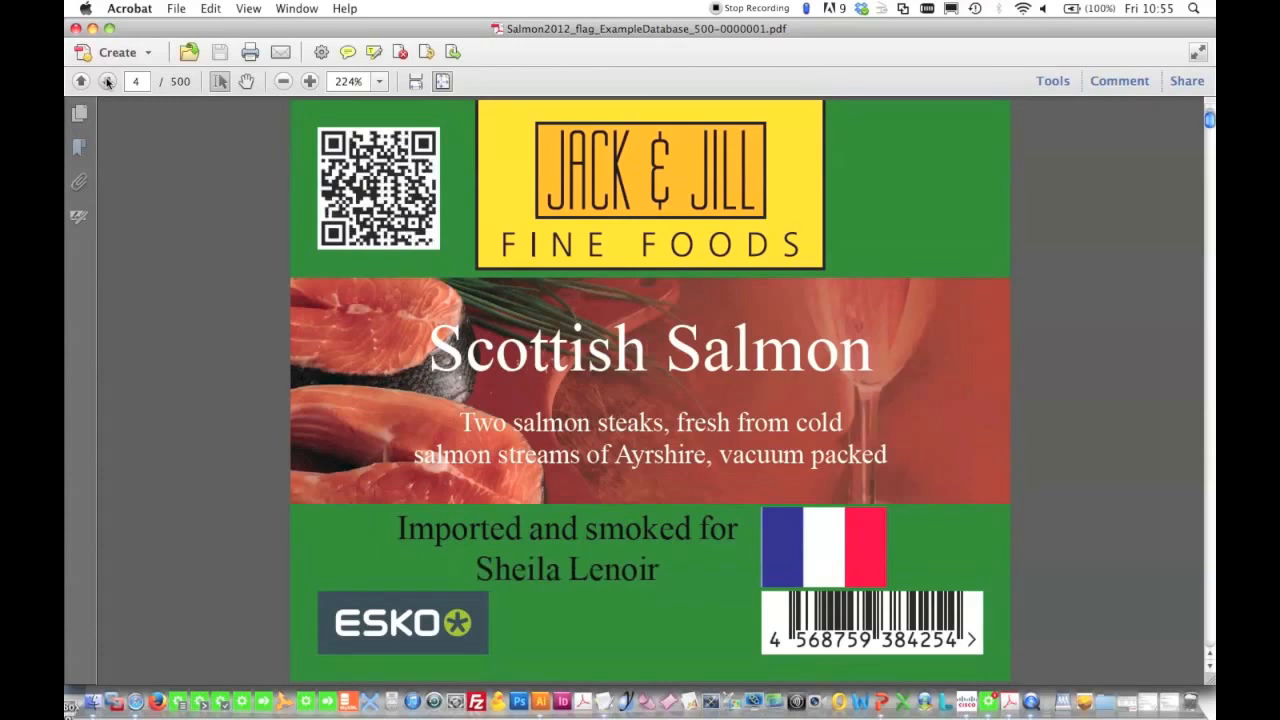
click(107, 81)
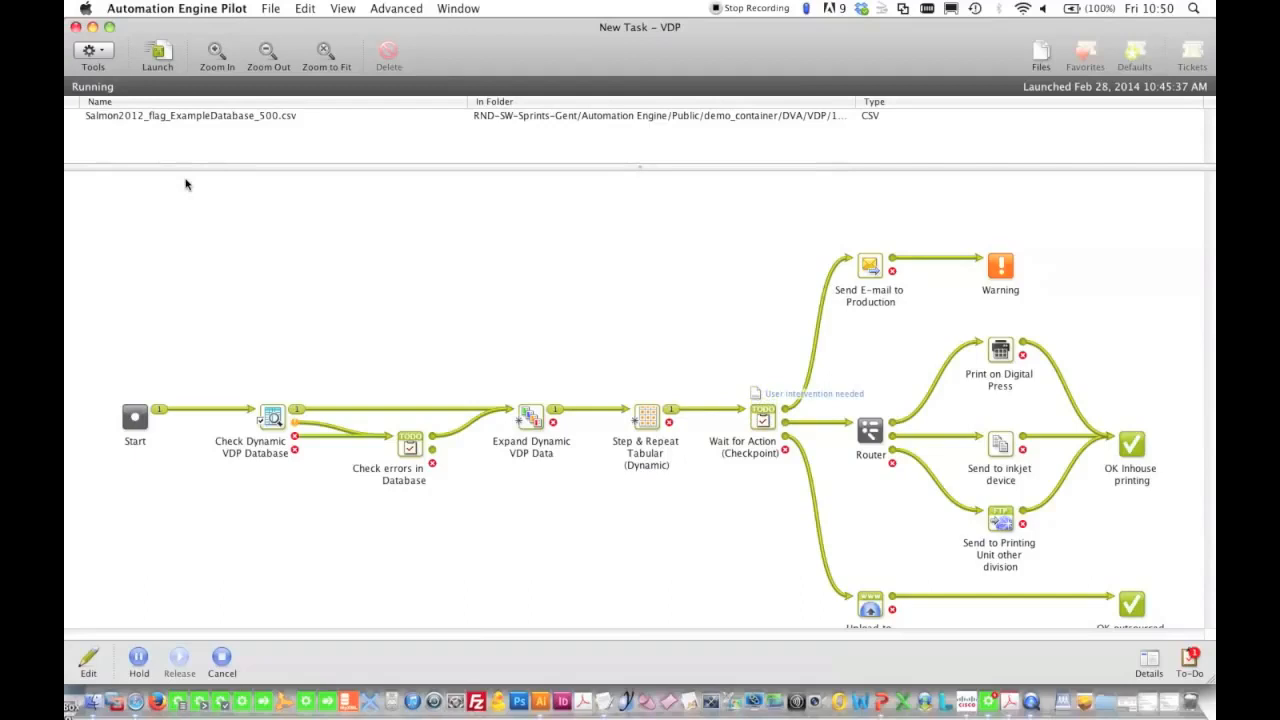
Step: Open the layout PDF from the QC Layout file to-do item, inspect the first full sheet and close it
click(1190, 660)
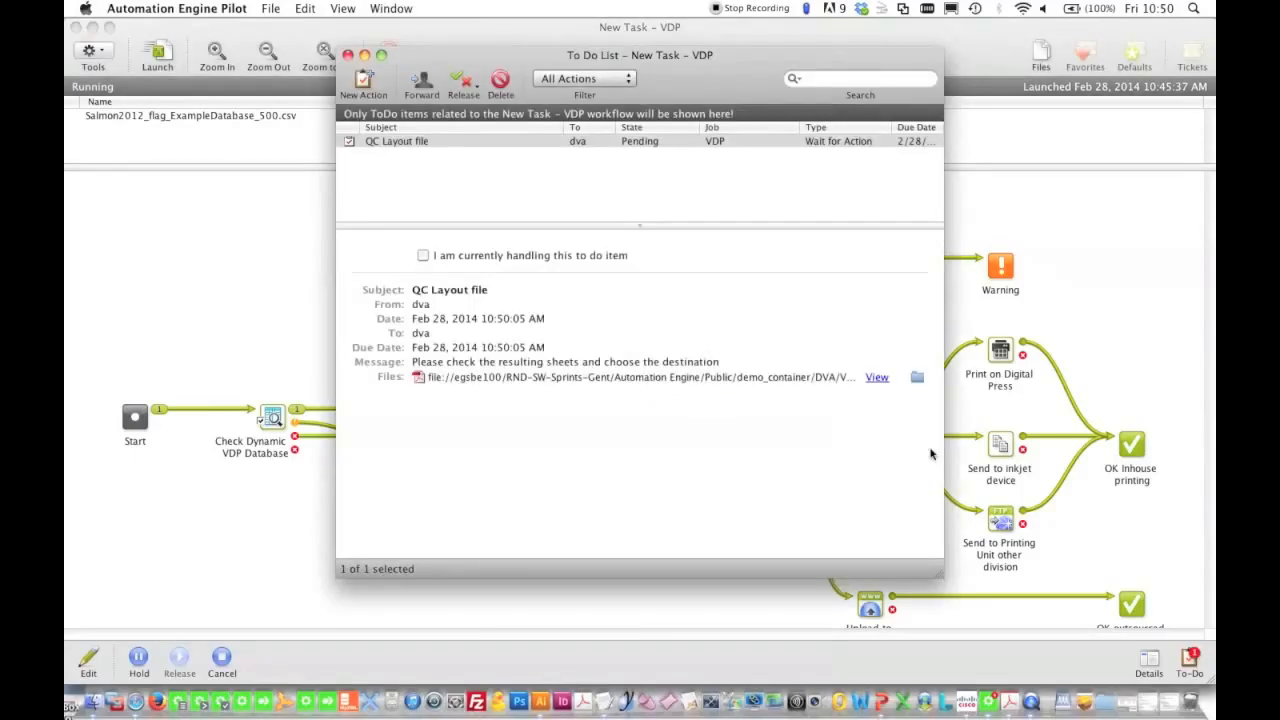
click(569, 380)
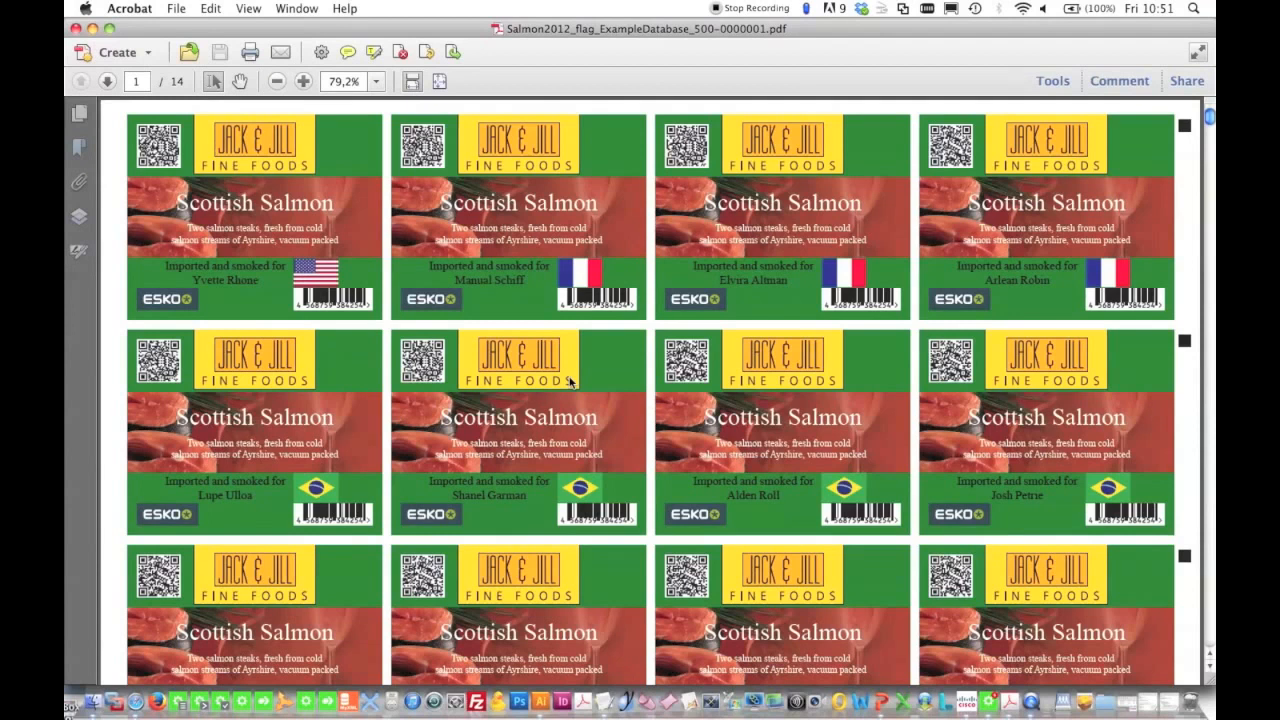
click(439, 84)
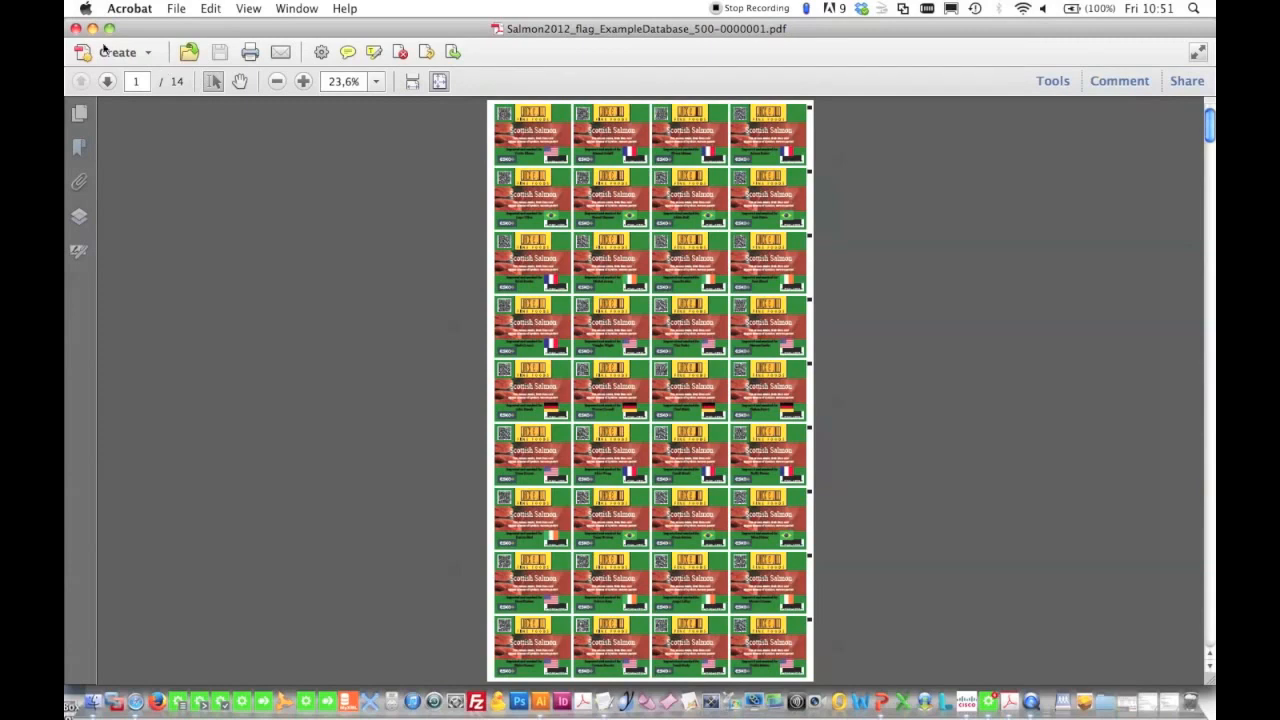
click(75, 28)
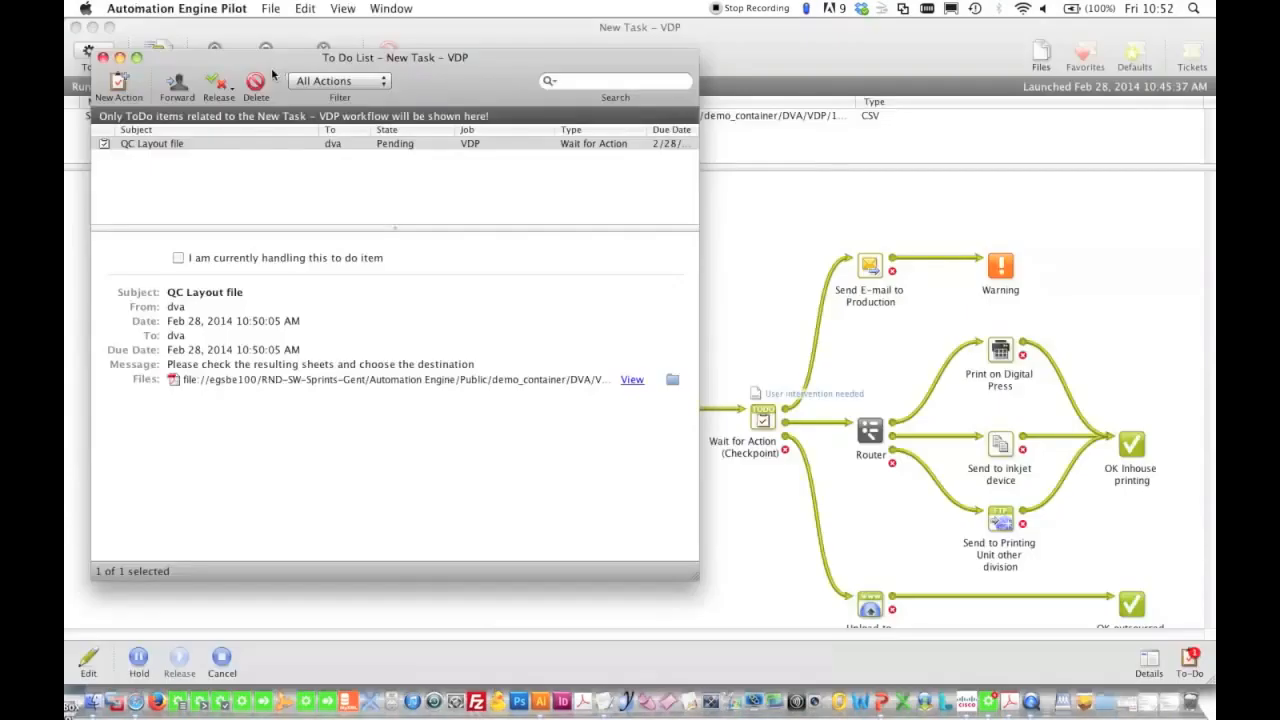
Step: Release the QC Layout file to-do item as "Inhouse printing - Accept the job" and close the To Do List
click(226, 90)
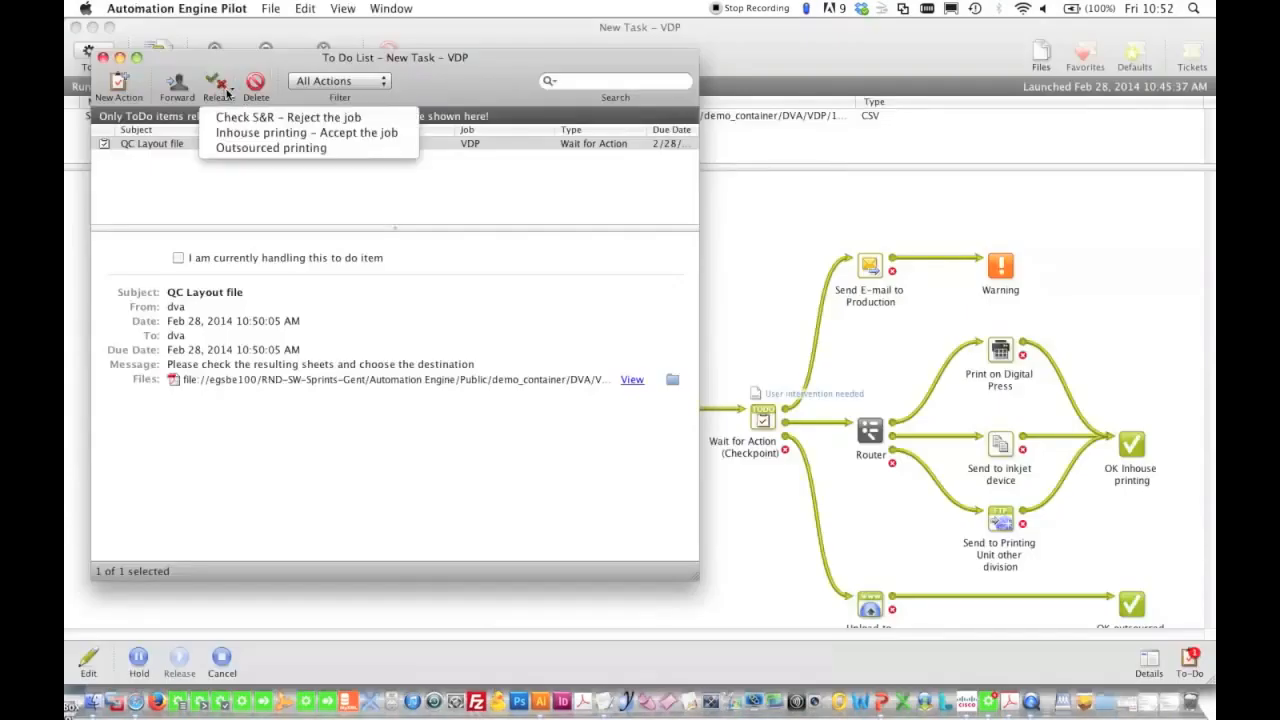
click(232, 133)
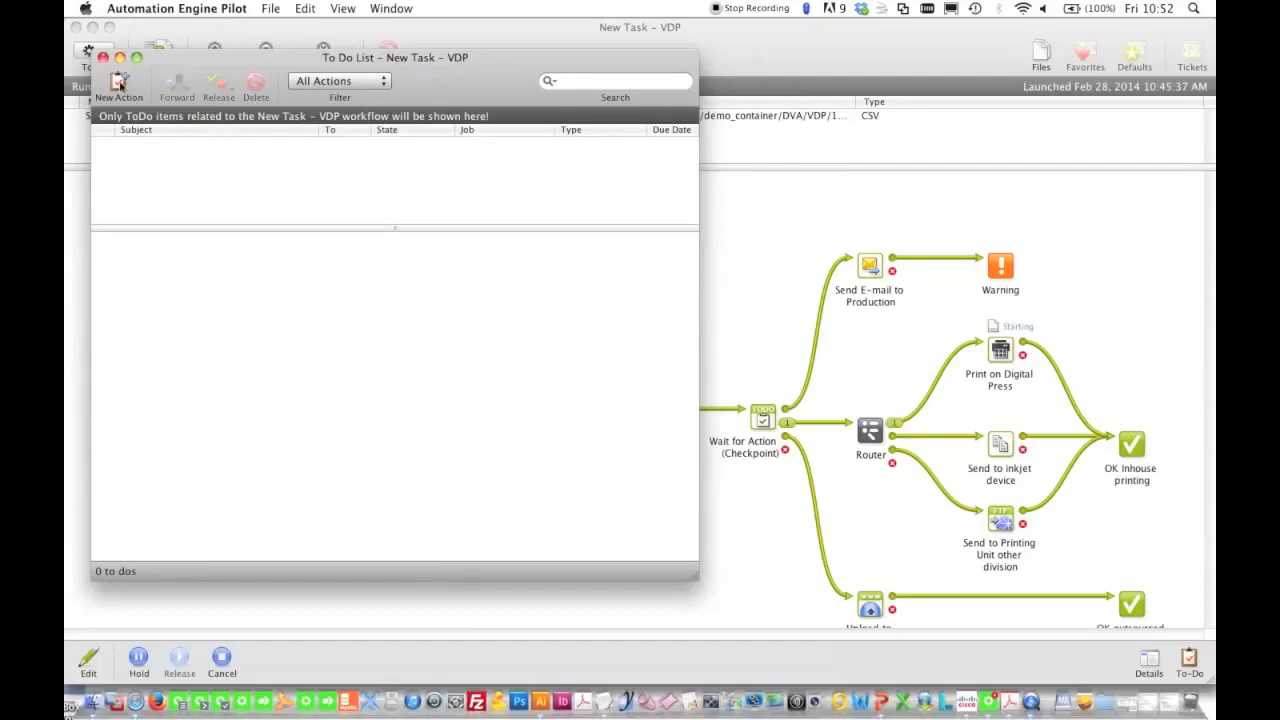
click(101, 57)
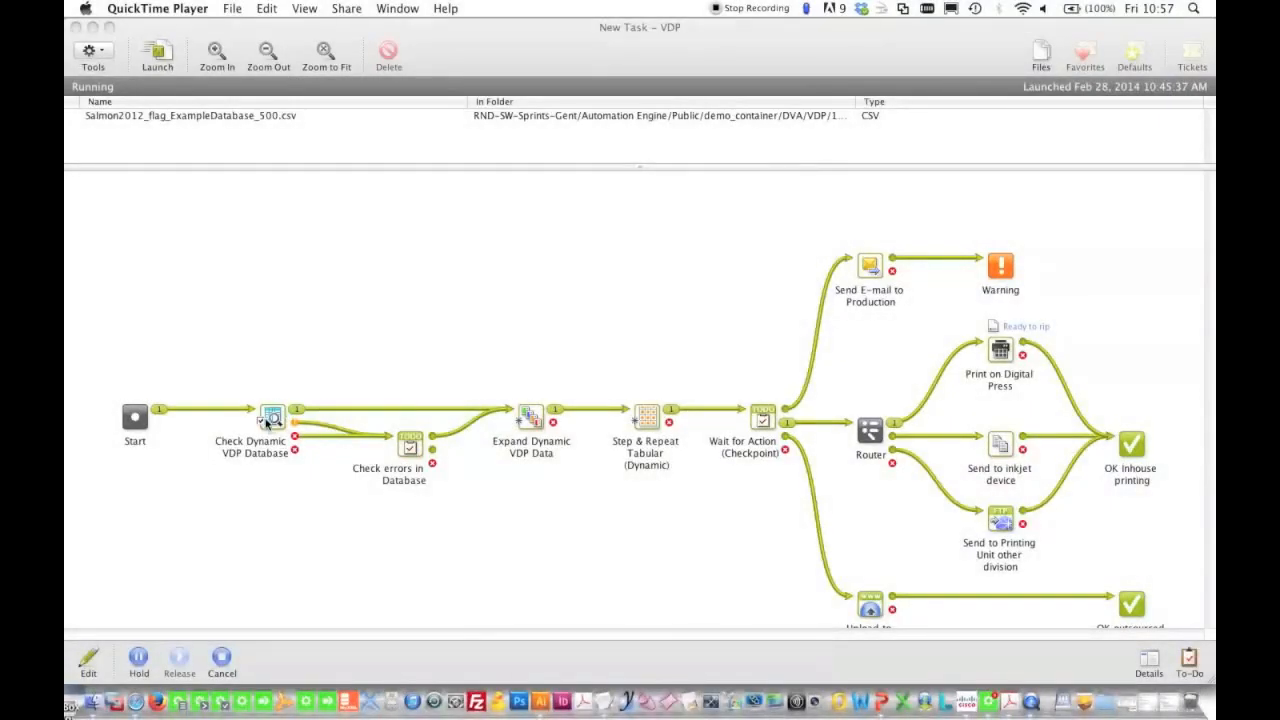
Step: Open the ticket of the Check Dynamic VDP Database task and move it aside to examine its settings
click(268, 422)
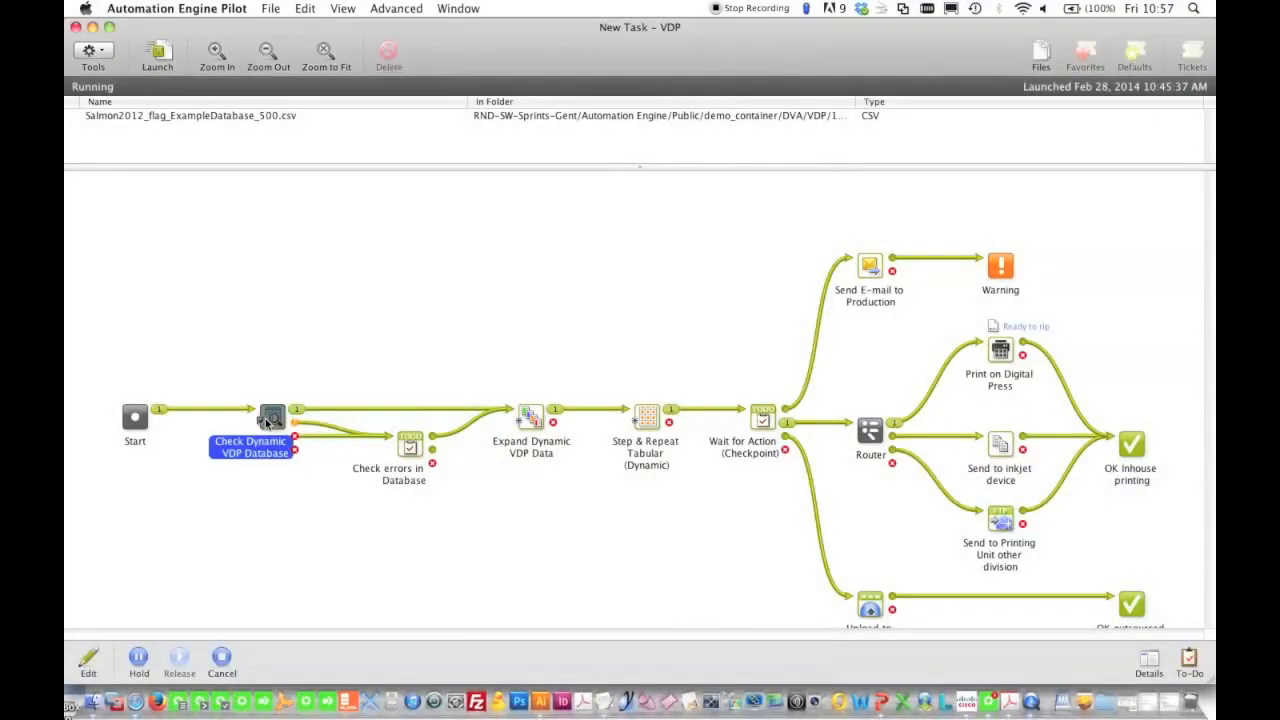
double_click(268, 422)
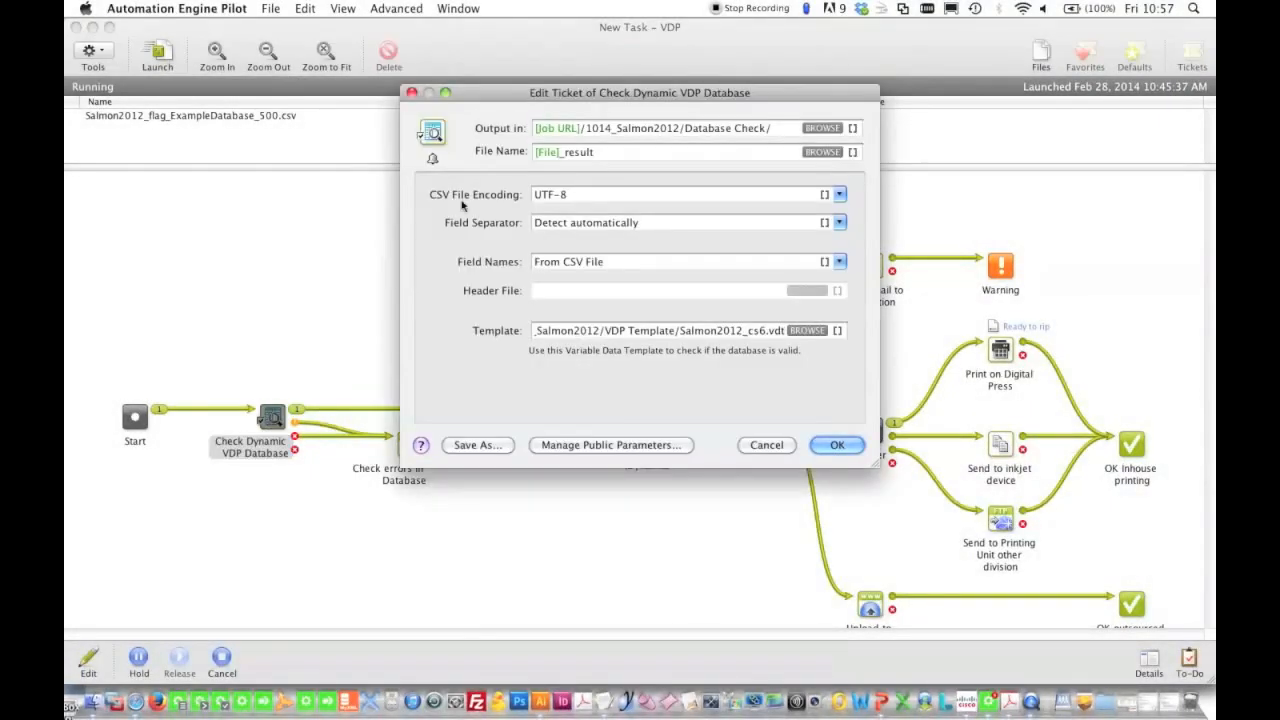
drag(555, 96, 496, 145)
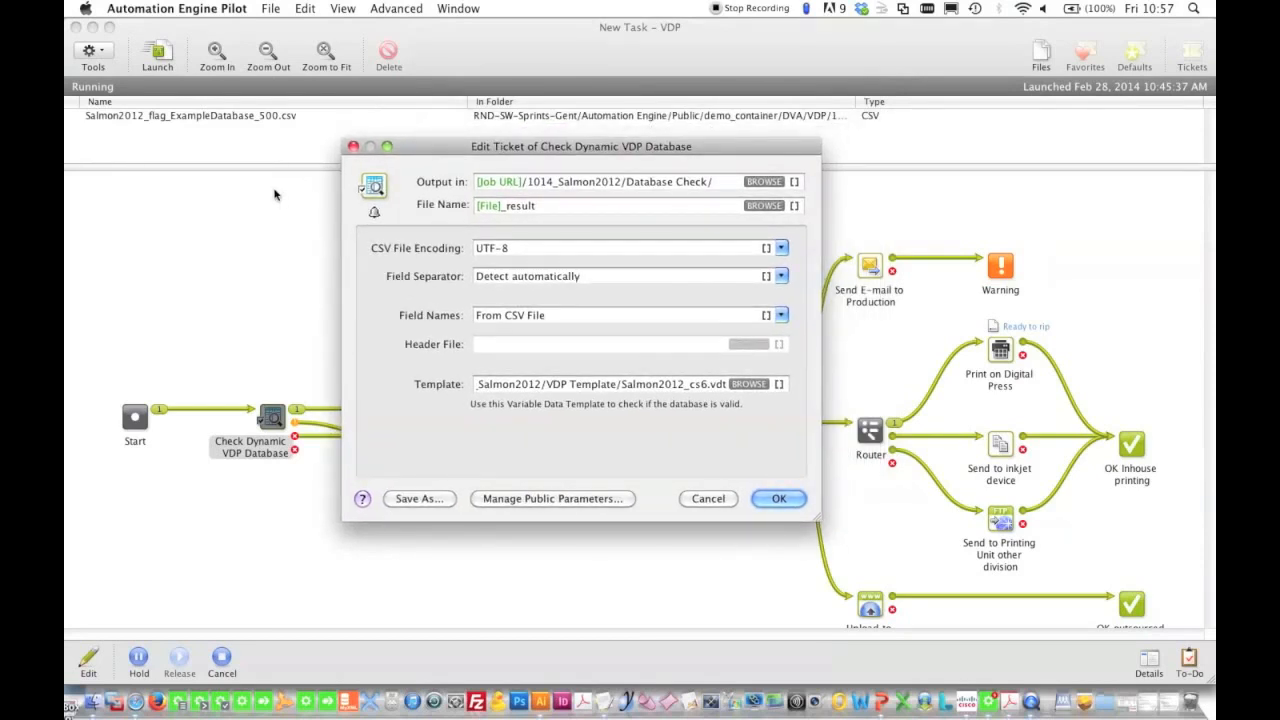
Step: Close the database check ticket, examine the Expand Dynamic VDP Data ticket's database, template and image path settings, and close it
click(353, 147)
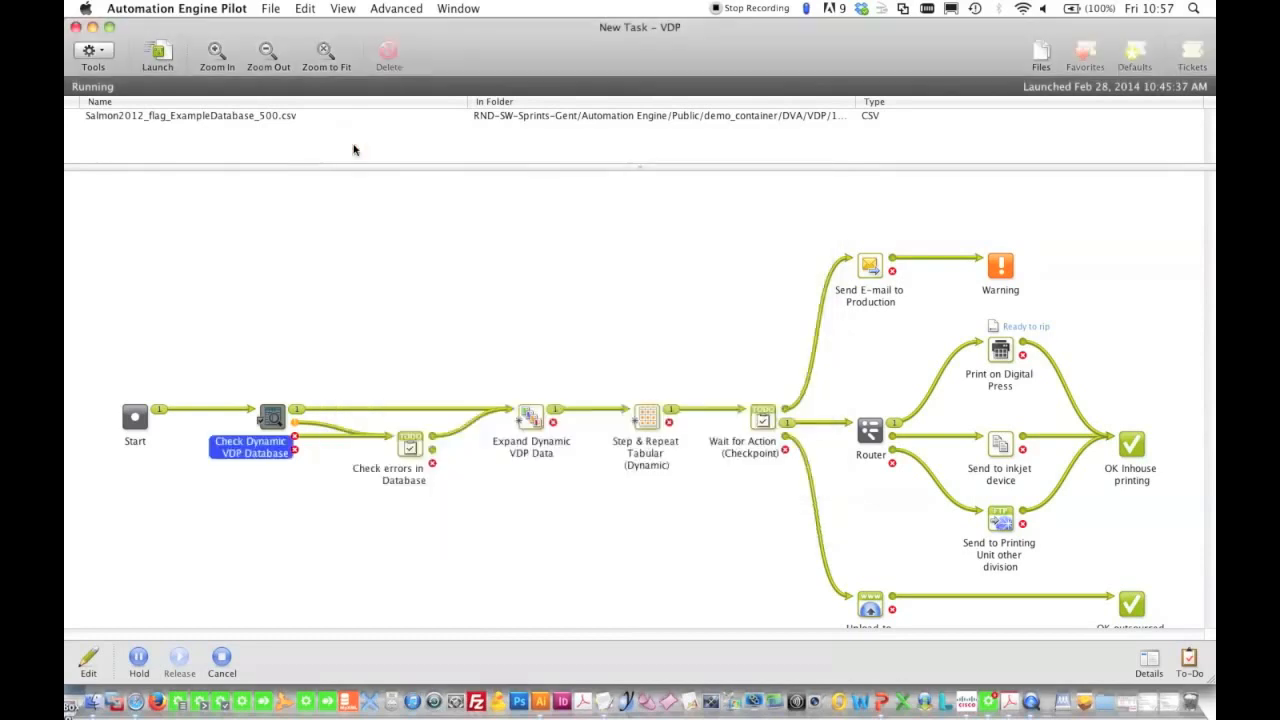
double_click(530, 416)
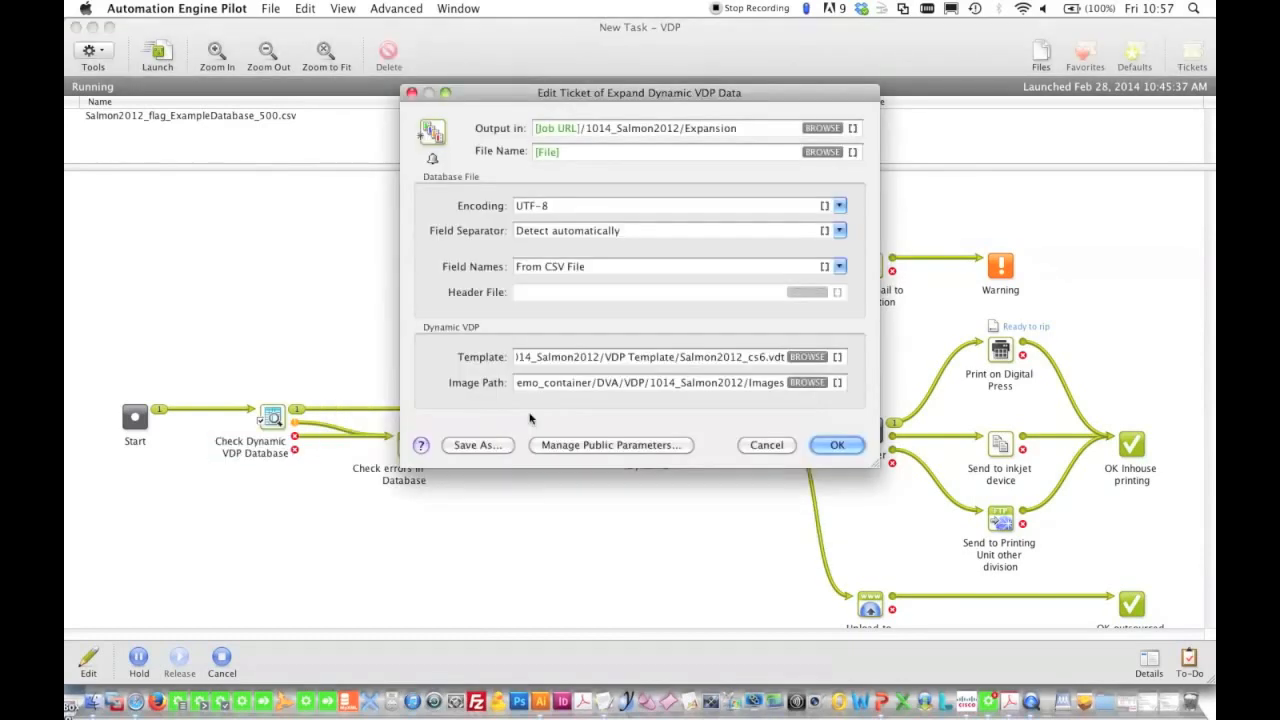
drag(594, 92, 548, 152)
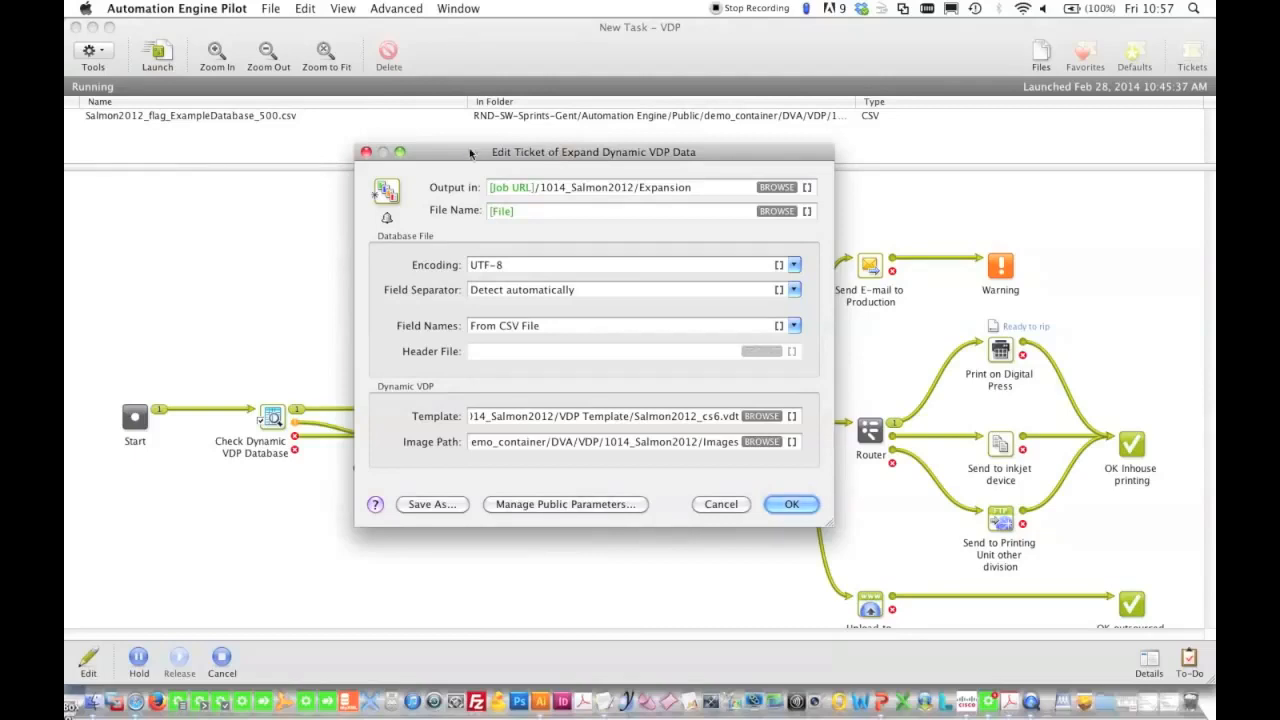
click(367, 152)
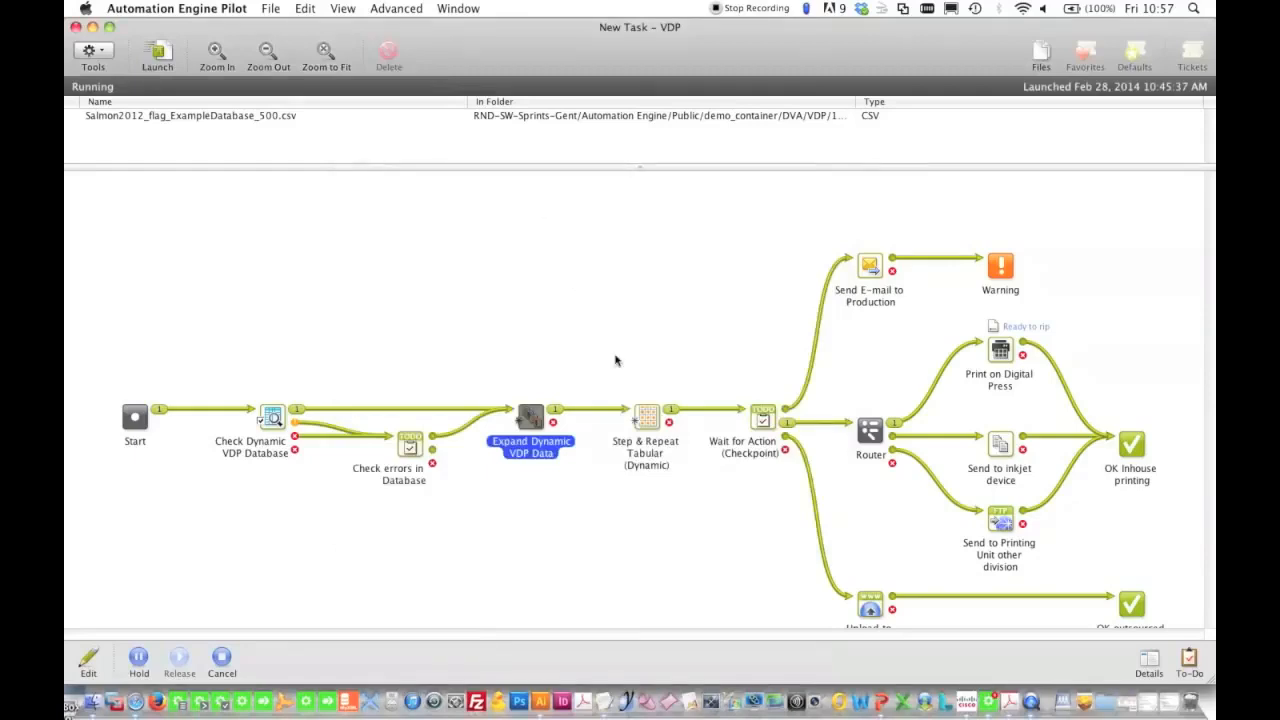
Step: Examine the job filling order, marks and Grid 1 filling order in the Step & Repeat Tabular (Dynamic) ticket and close it
double_click(647, 419)
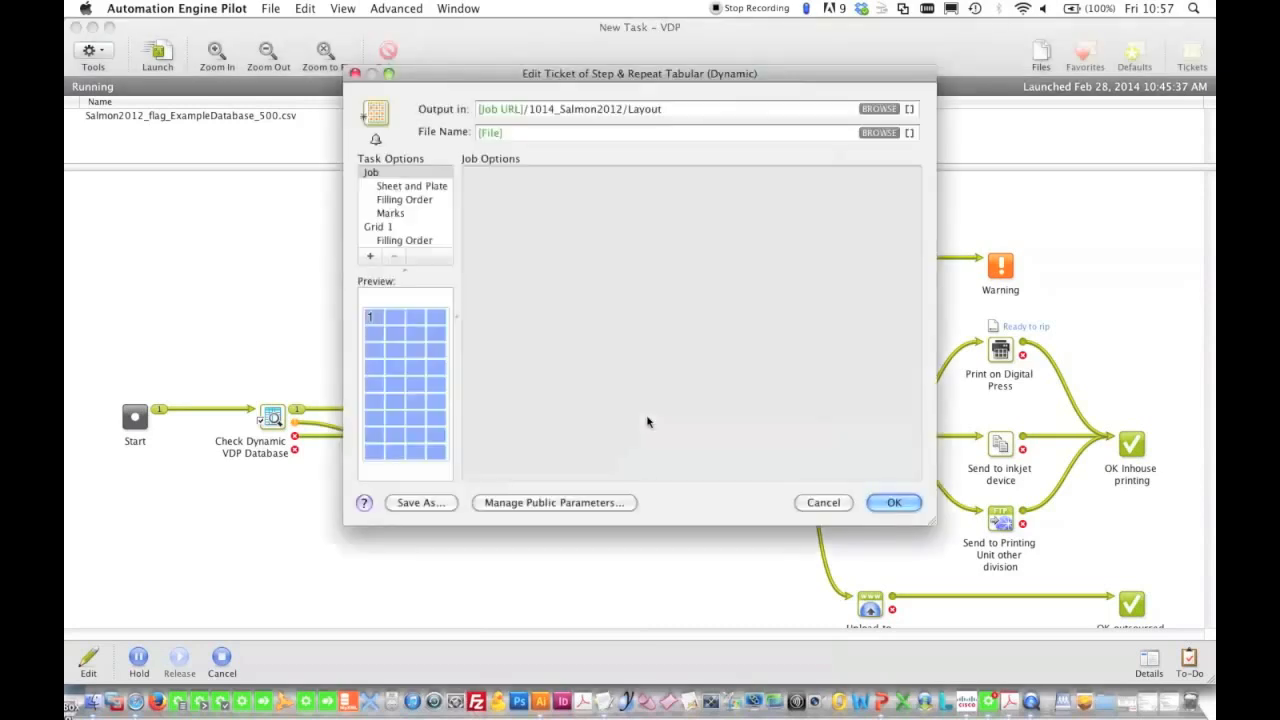
click(416, 202)
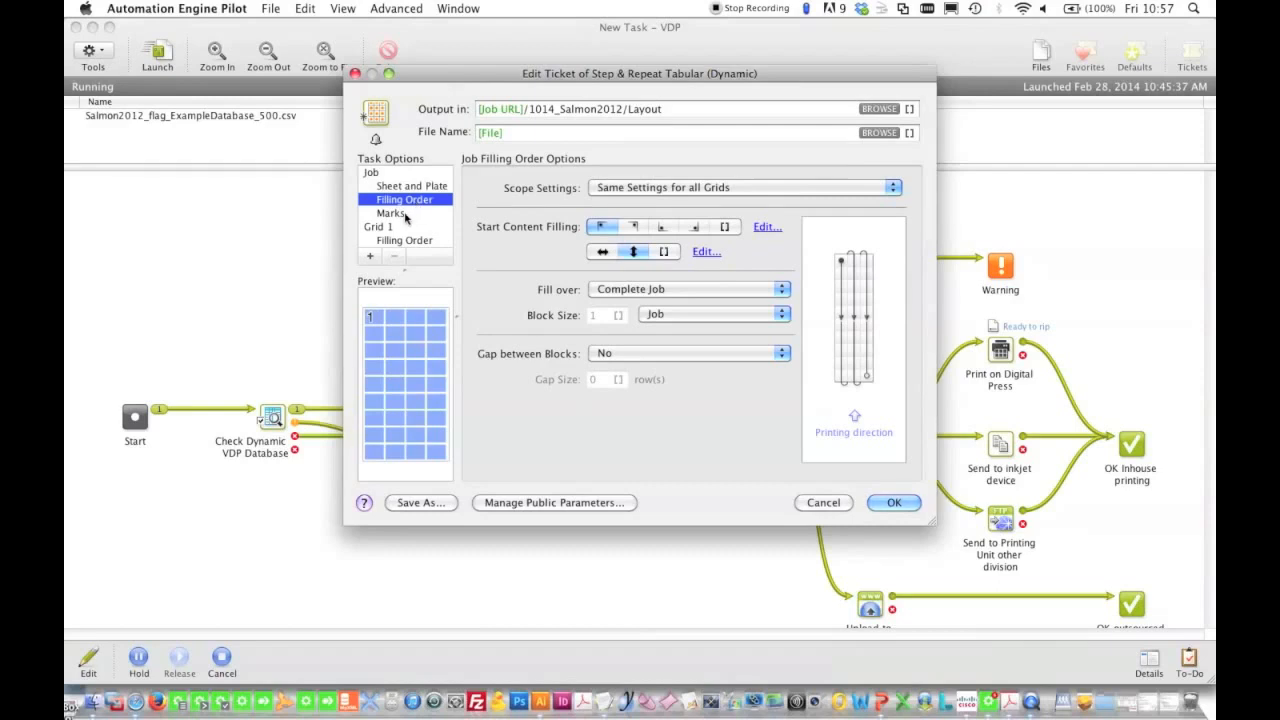
click(405, 215)
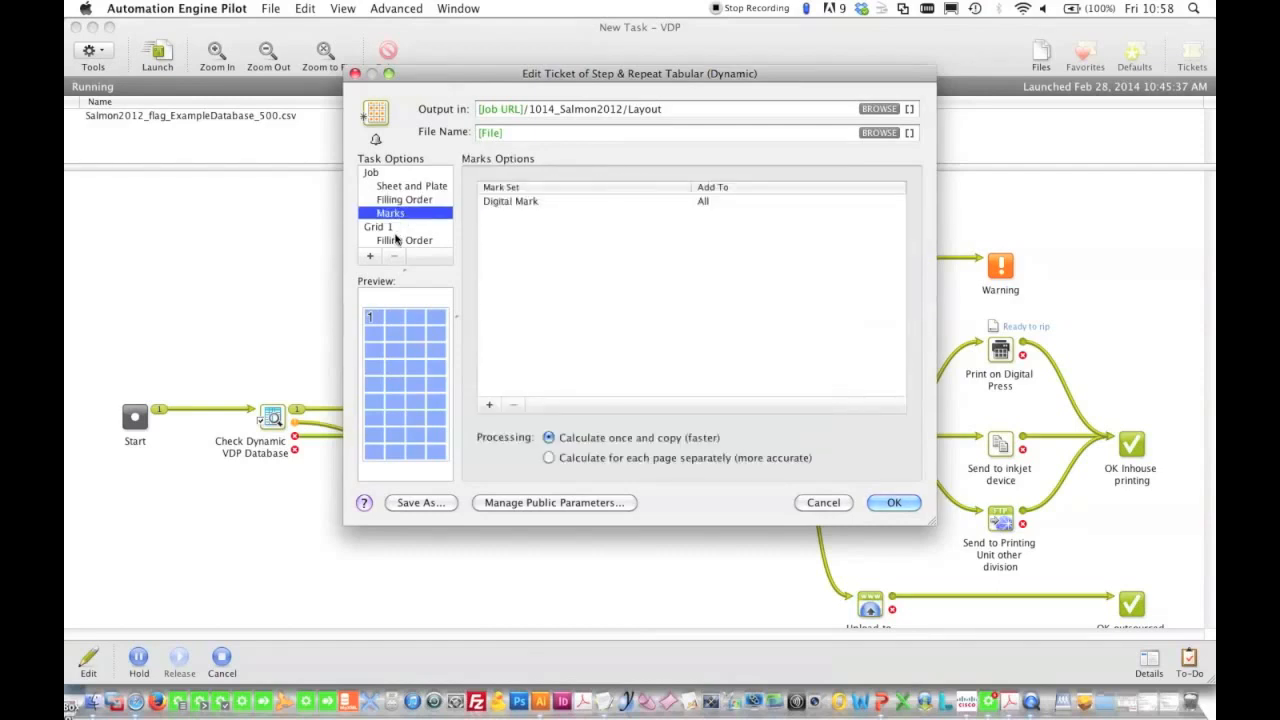
click(397, 240)
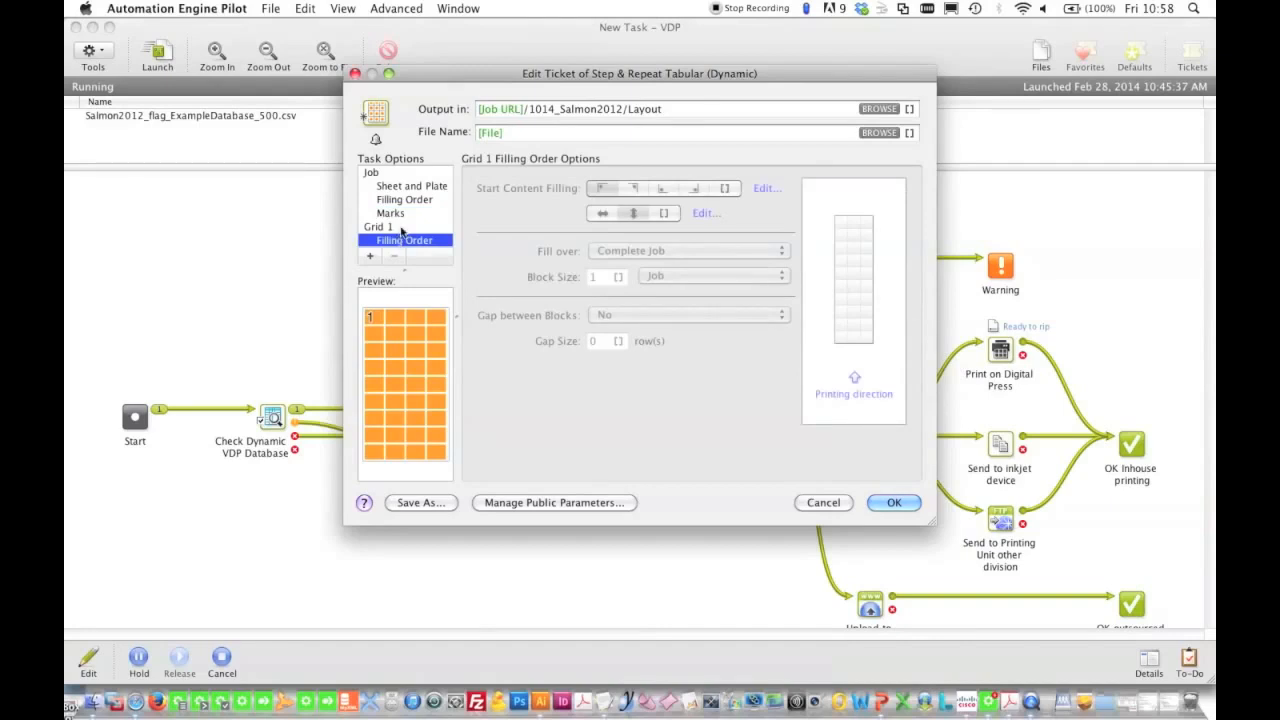
click(355, 74)
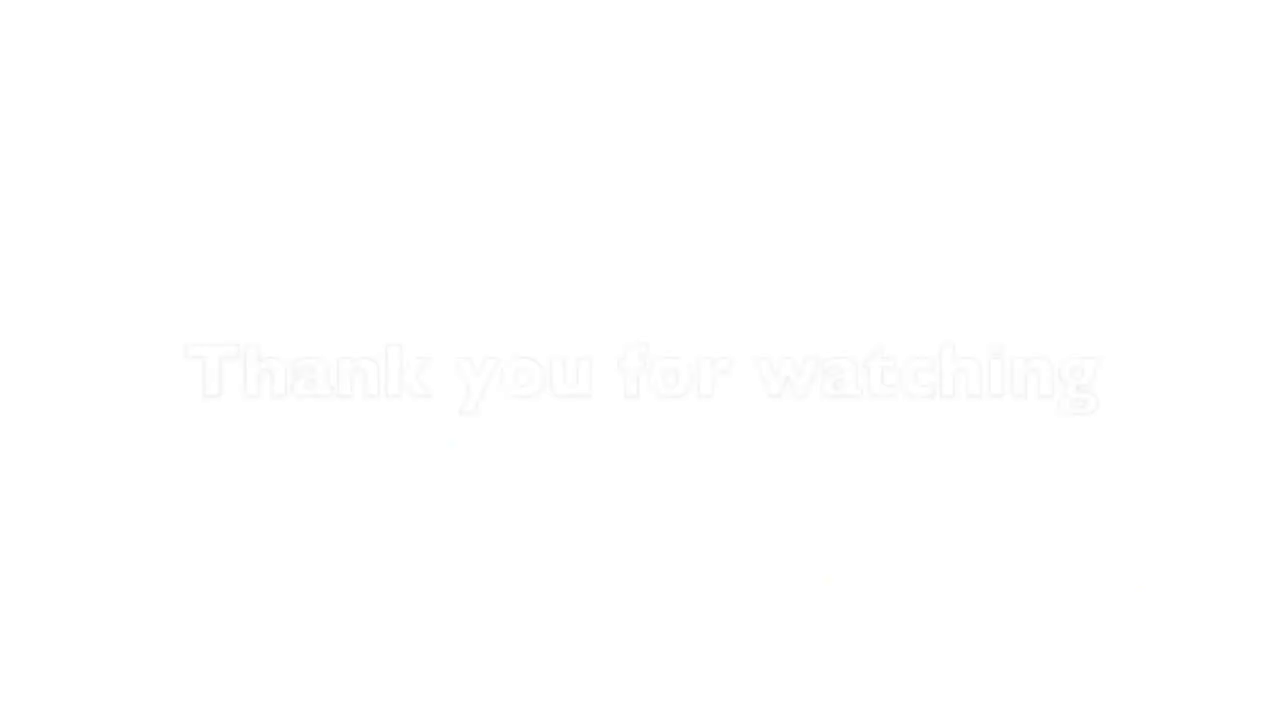